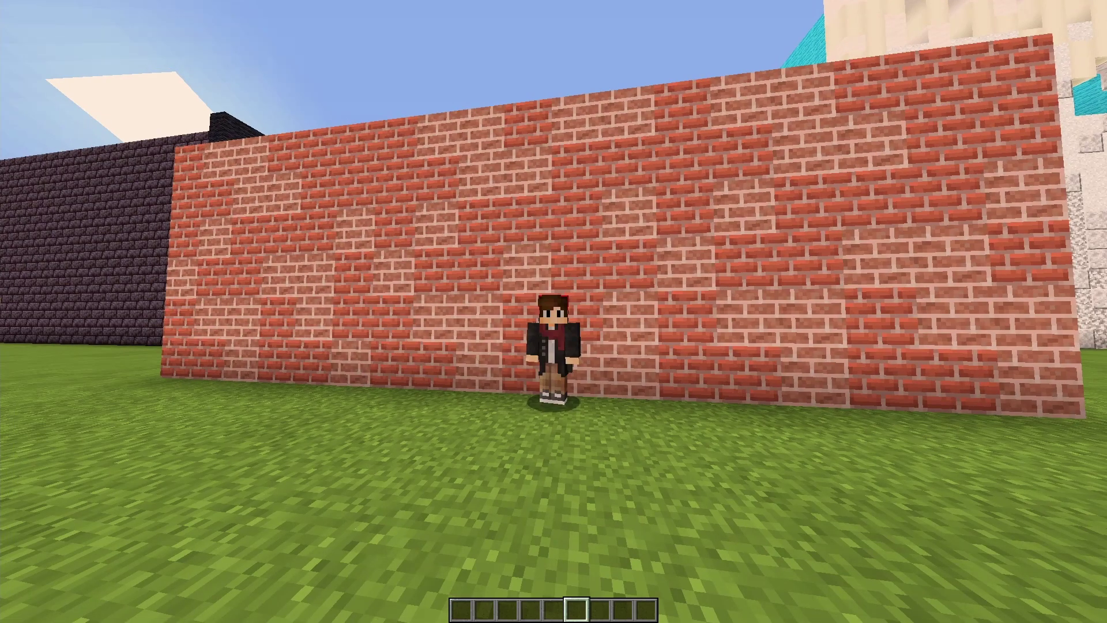
Switch to first-person view and pick the granite slab from the brick wall.
key(F5)
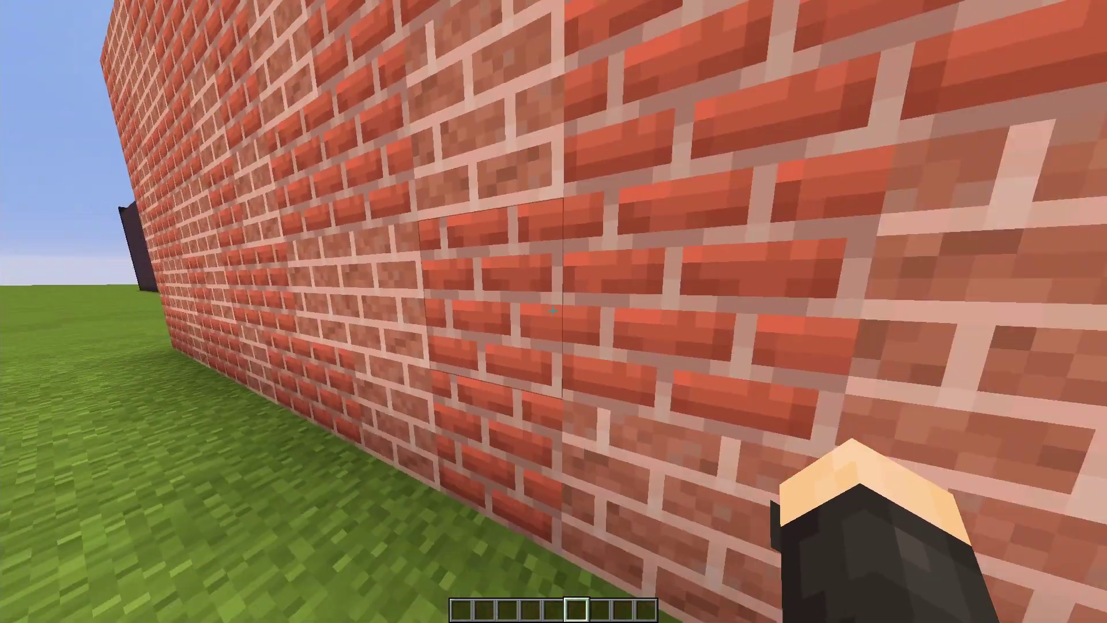
key(s)
middle_click(554, 311)
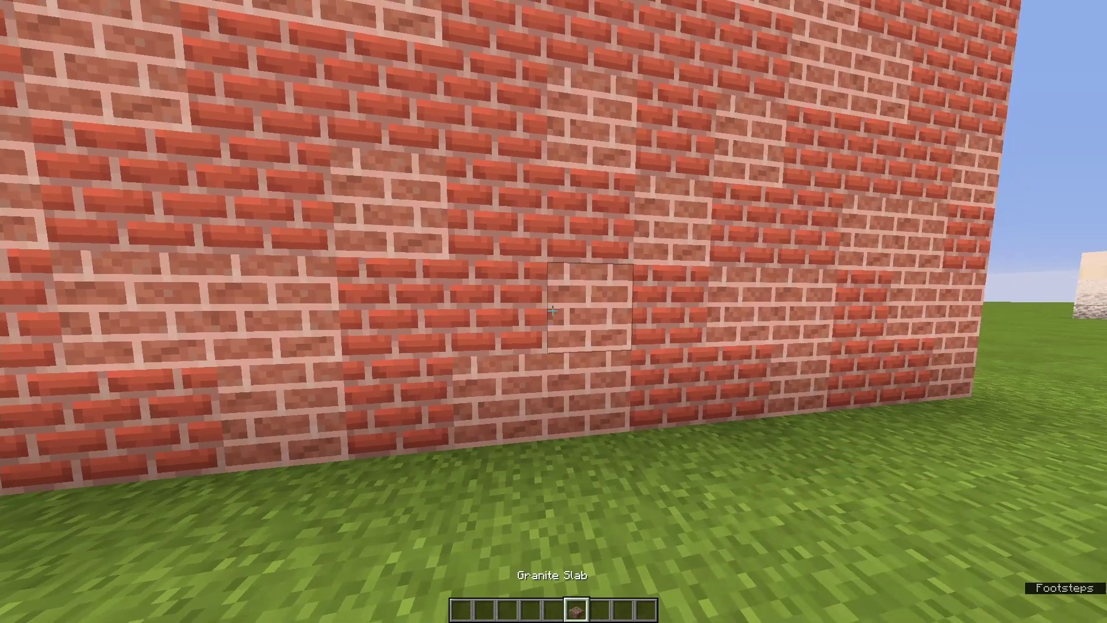
Place a single granite slab on the grass in front of the brick wall and break it again.
key(s)
right_click(553, 311)
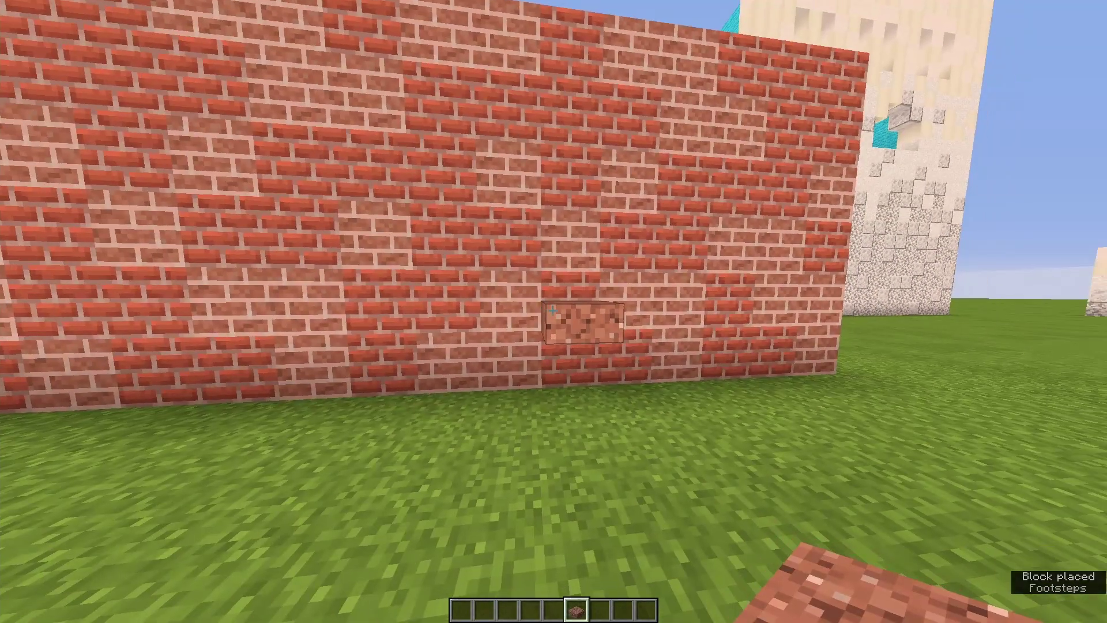
click(553, 310)
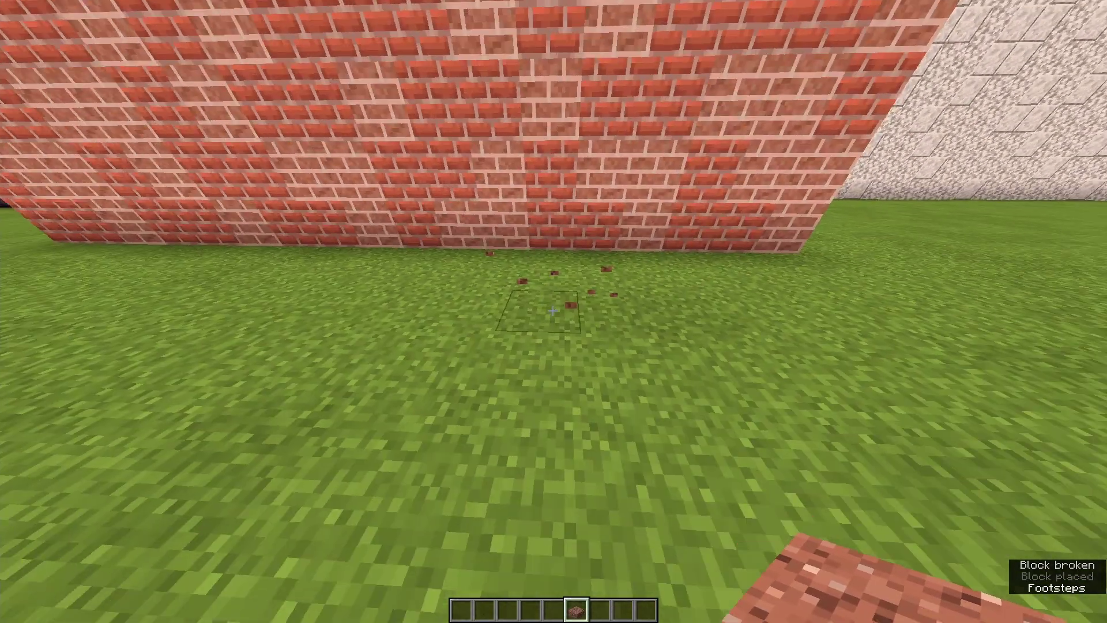
key(w)
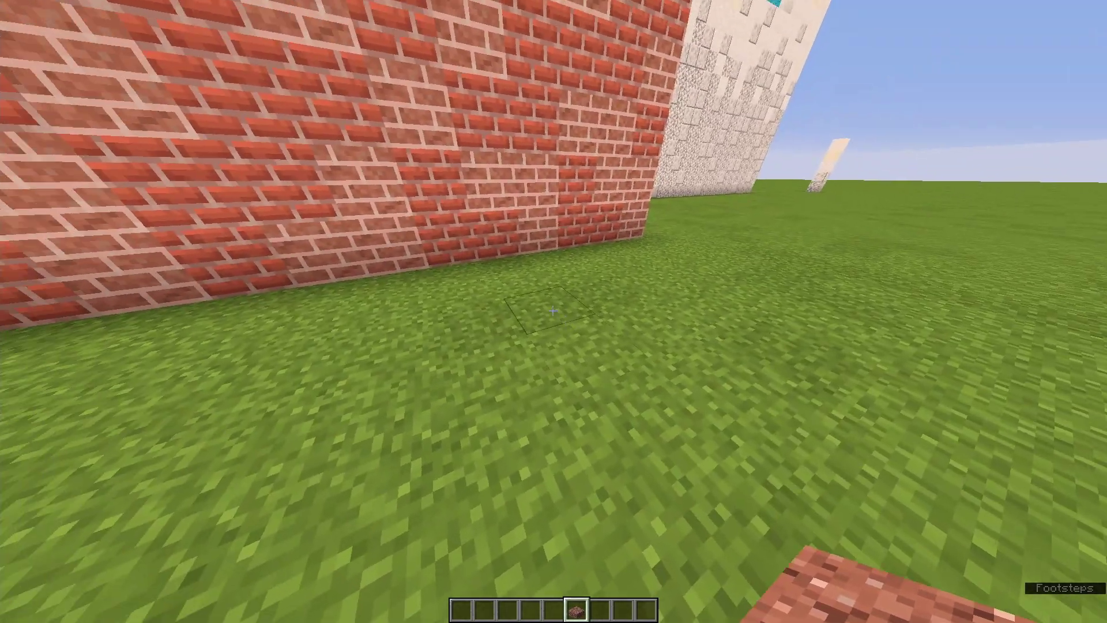
Put granite in the first hotbar slot and place a granite block with a granite slab beside it on the grass.
key(e)
click(456, 219)
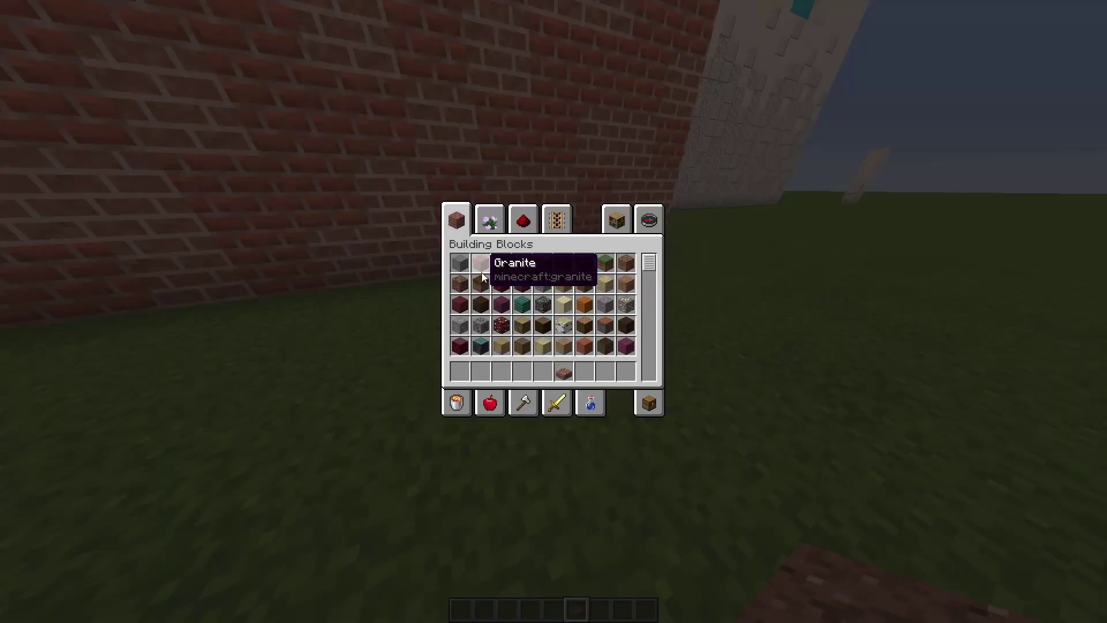
key(1)
key(e)
key(1)
right_click(552, 310)
key(d)
key(6)
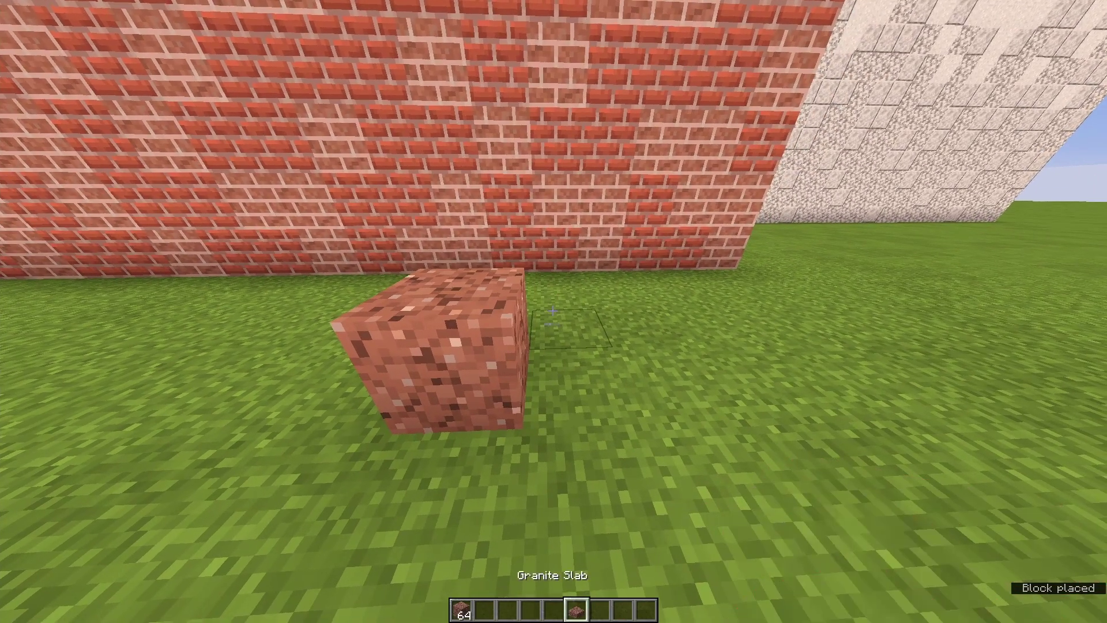
right_click(553, 312)
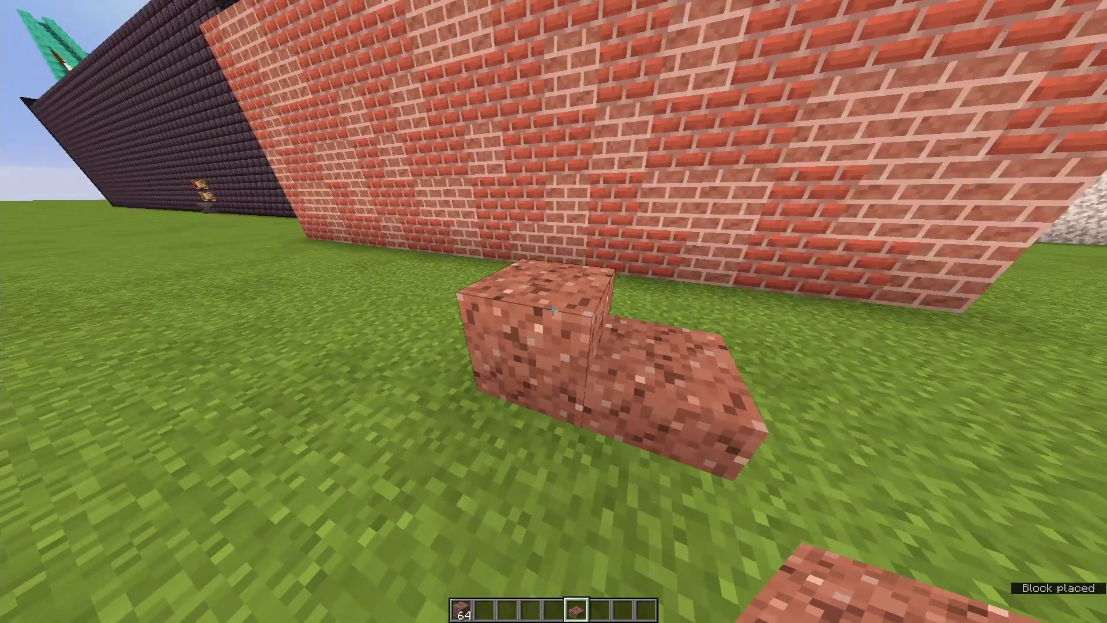
Add a second granite slab onto the placed one to form a double slab, and compare it with the granite block.
key(d)
key(w)
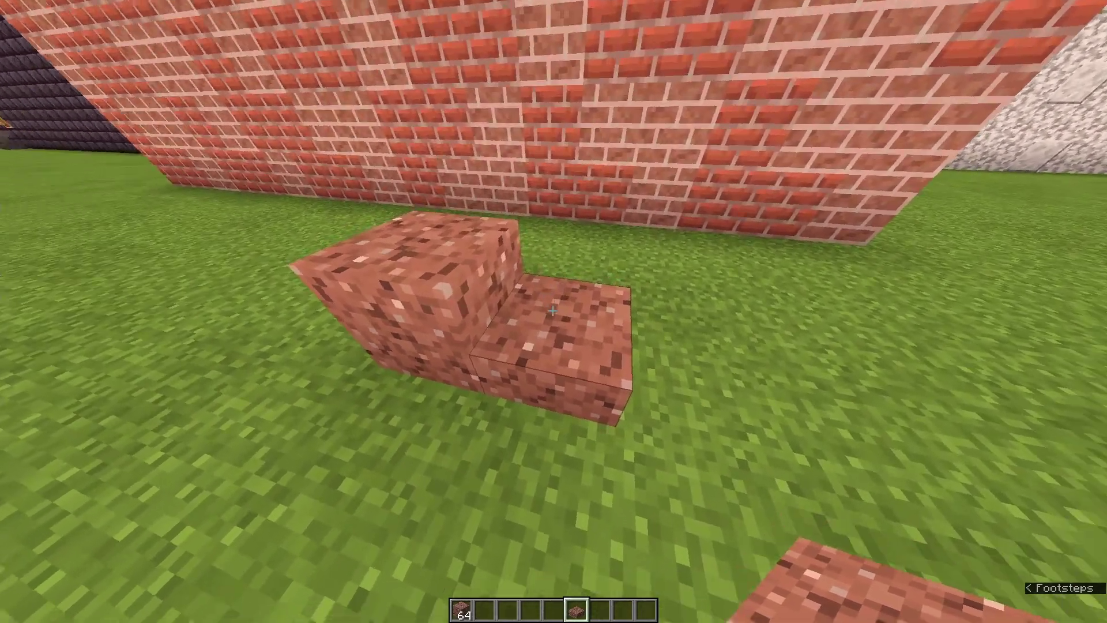
key(s)
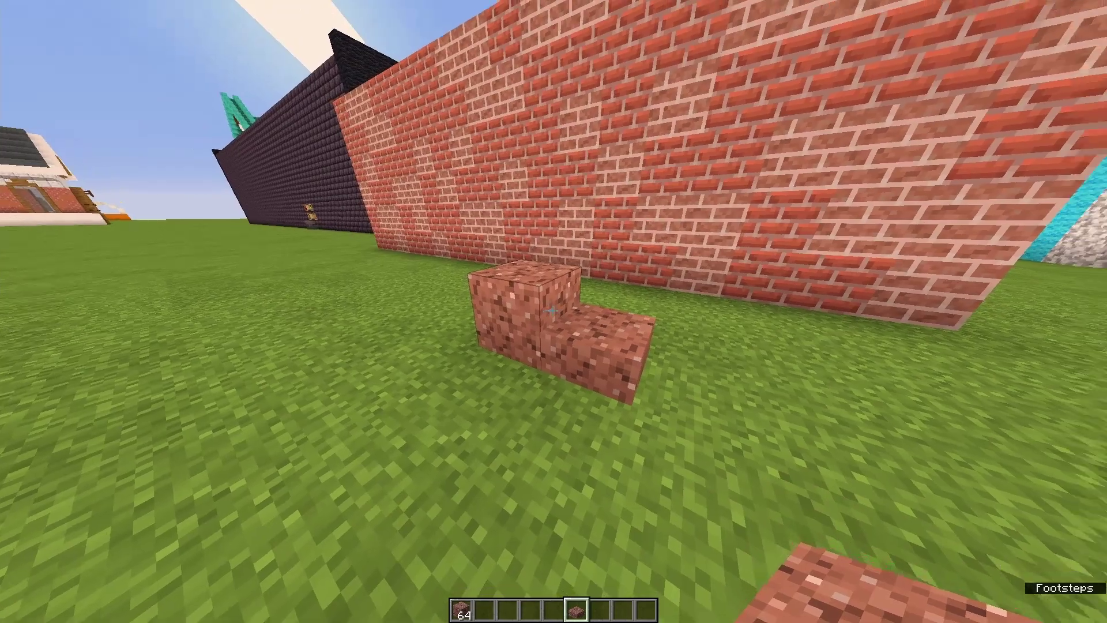
right_click(552, 311)
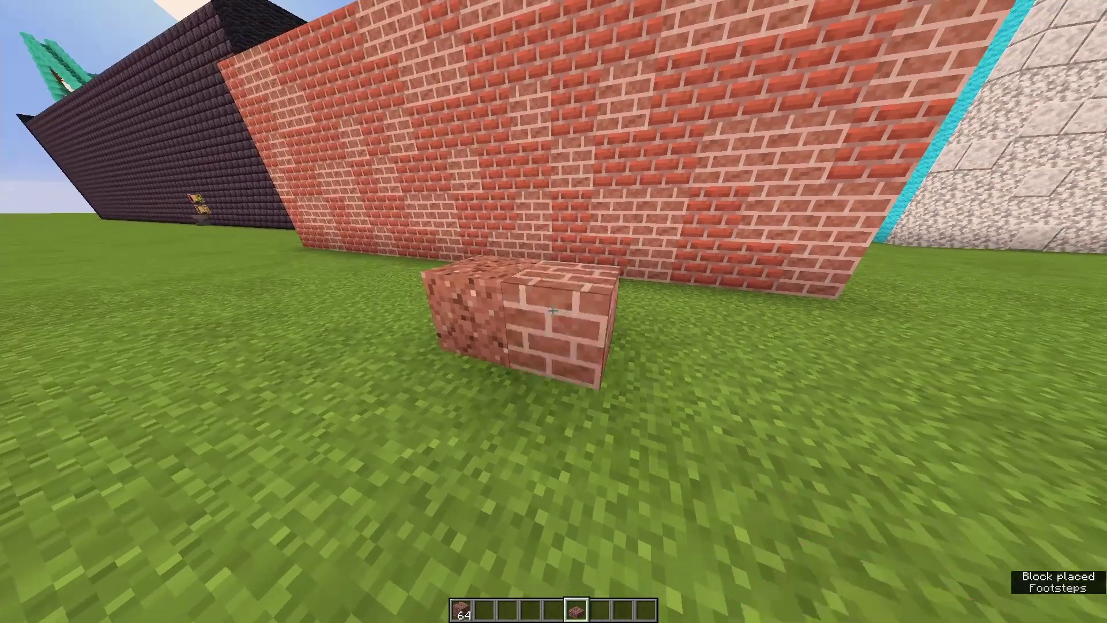
key(s)
key(a)
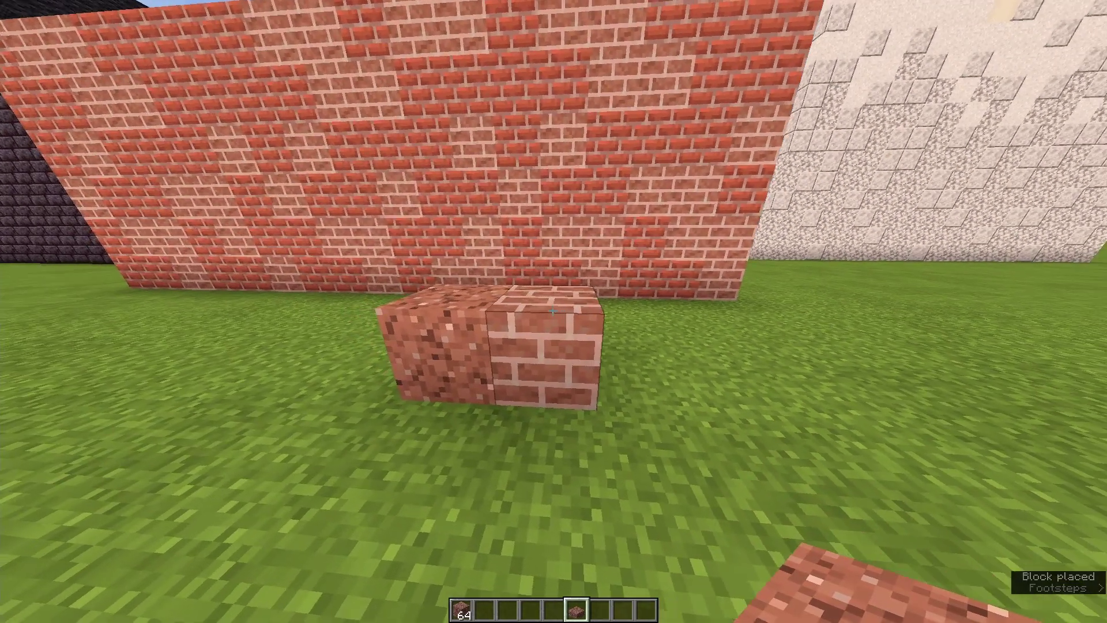
key(w)
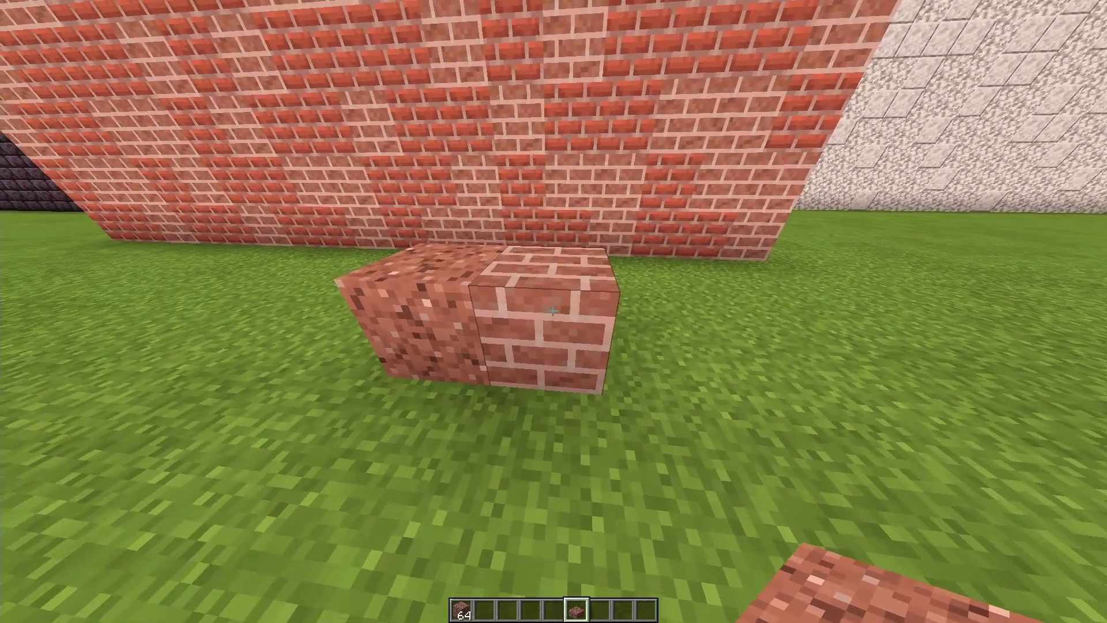
Show the debug overlay, compare the targeted-block details of the double granite slab and the granite block, and hide the overlay.
key(F3)
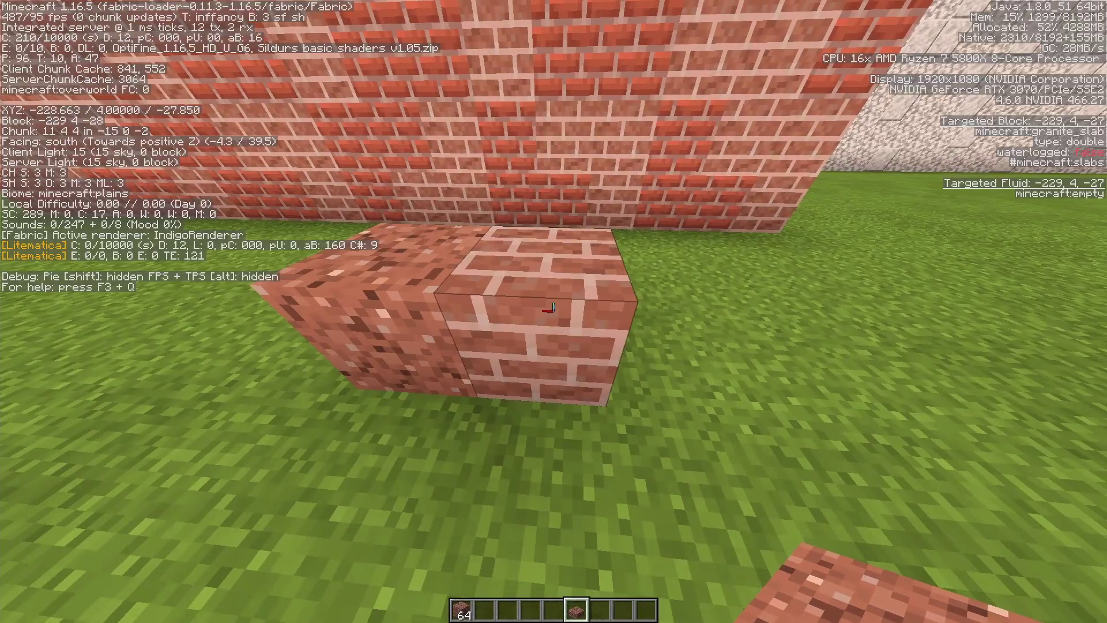
key(t)
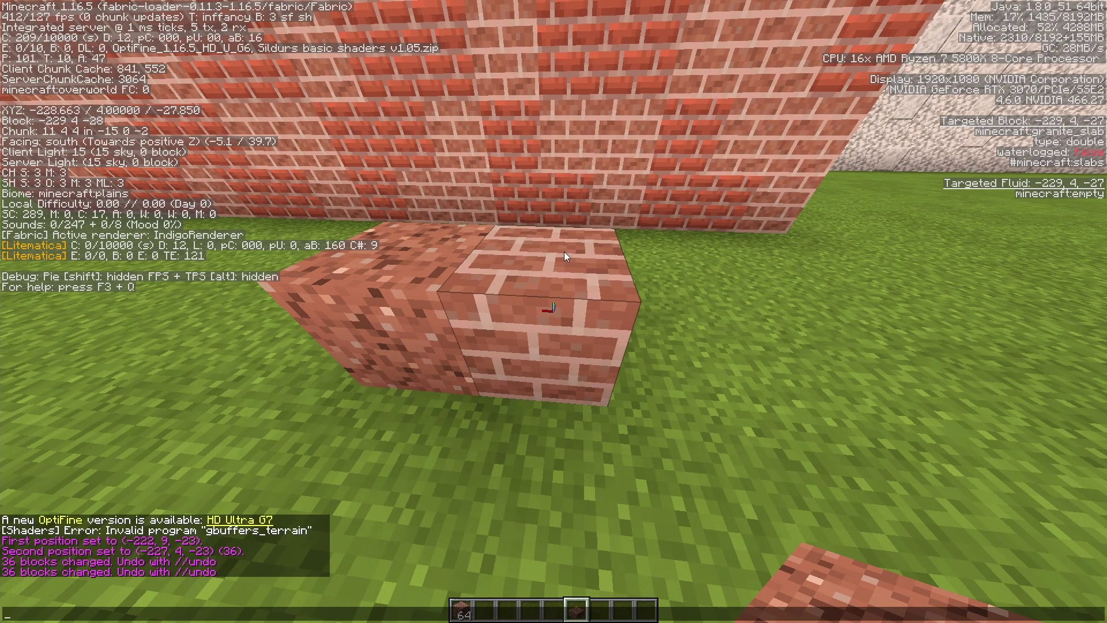
key(Escape)
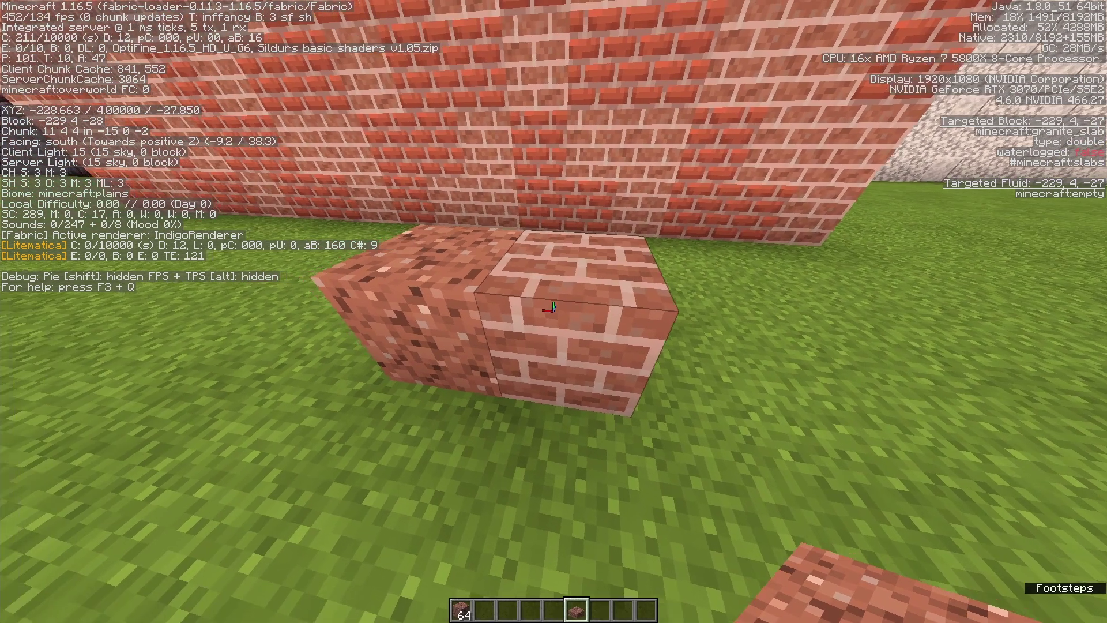
key(a)
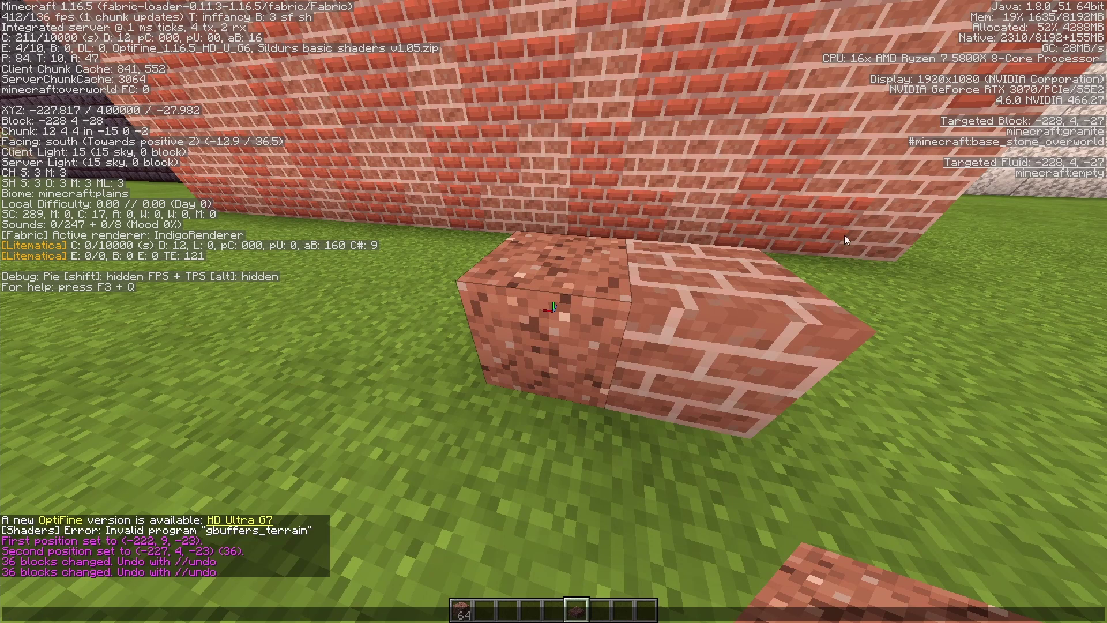
key(d)
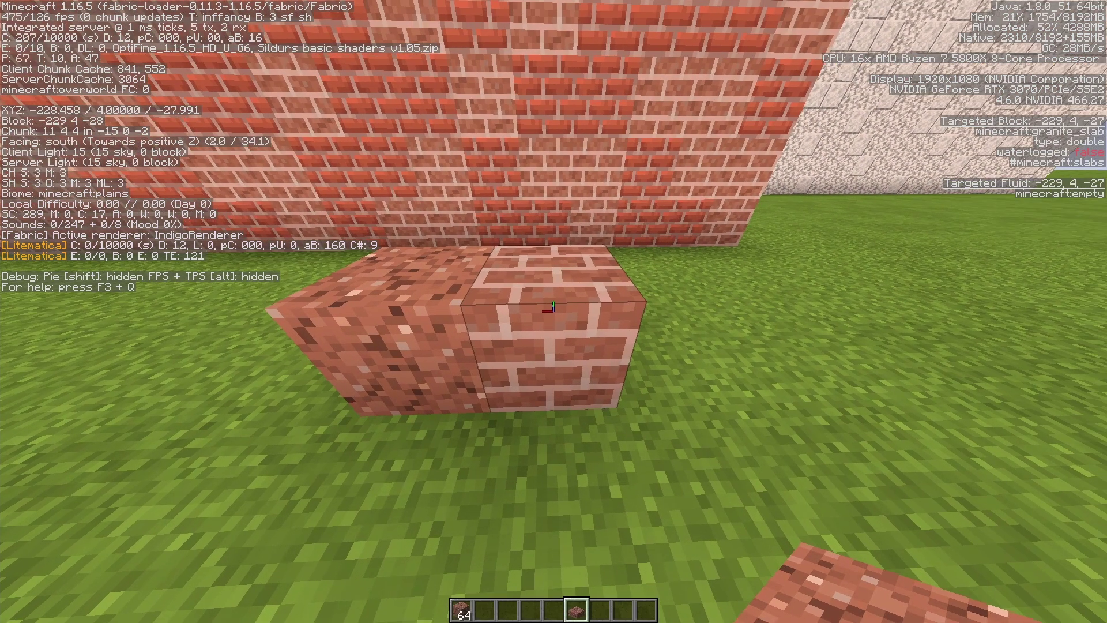
key(F3)
Break the double granite slab and the granite block, and walk to the display rows of block types.
click(552, 308)
click(552, 308)
key(w)
scroll(552, 311, down, 2)
key(w)
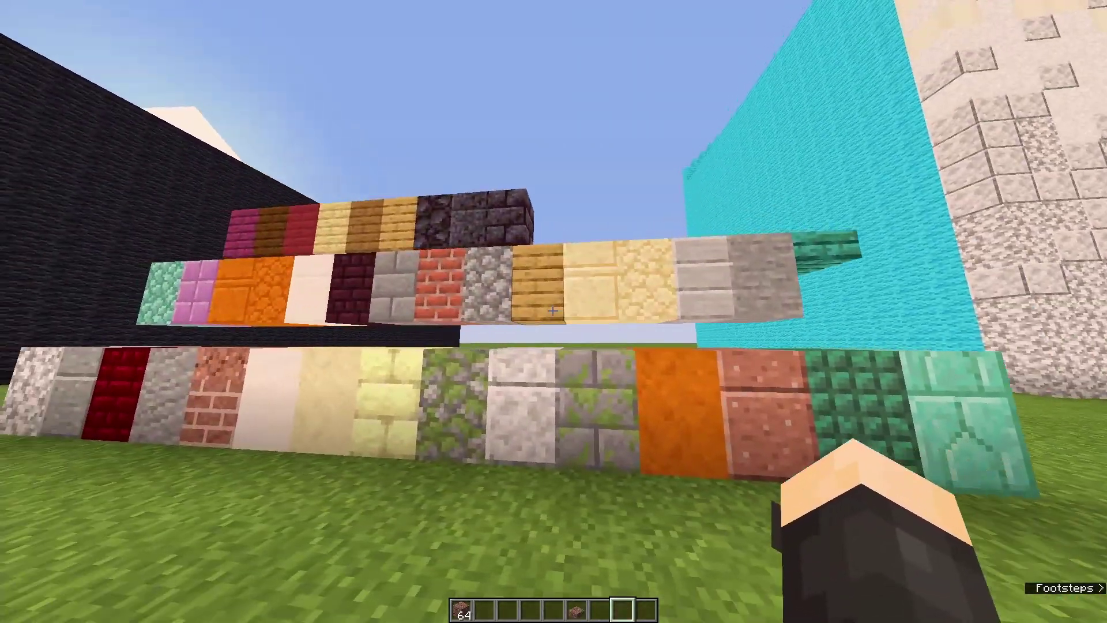
Pick the warped slab from the end of the block display and view the display rows from the front.
key(d)
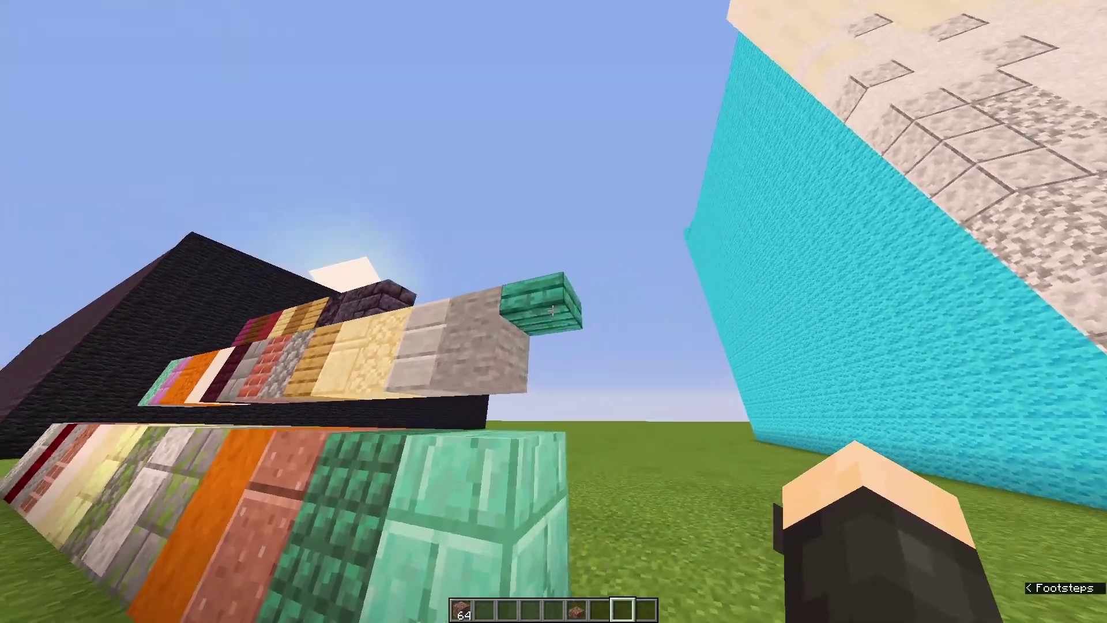
middle_click(553, 311)
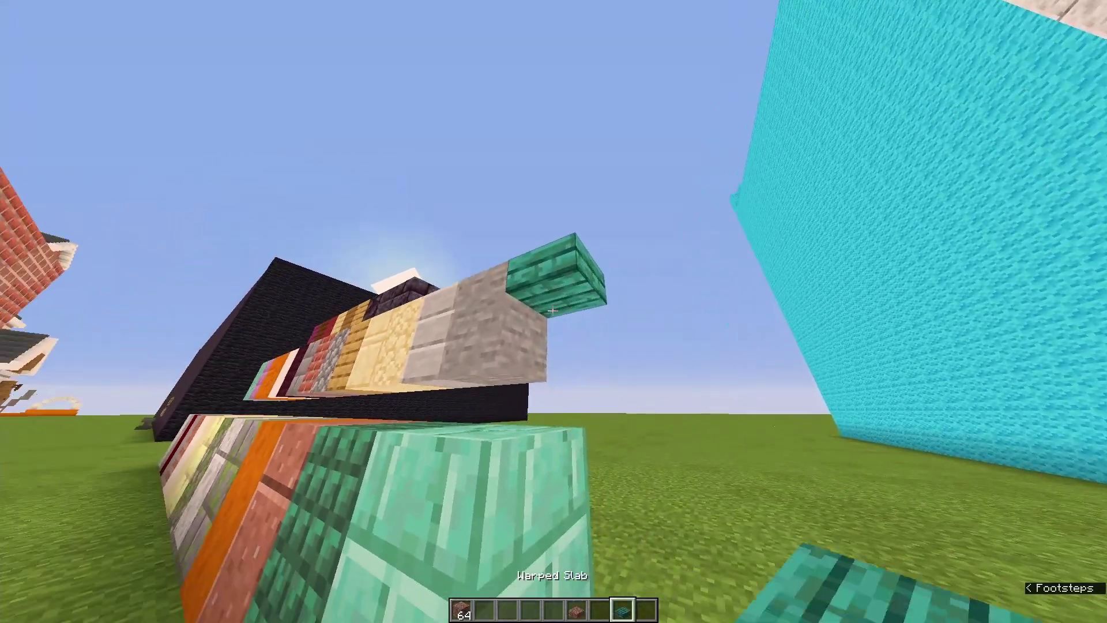
right_click(553, 310)
key(a)
scroll(552, 311, down, 2)
key(s)
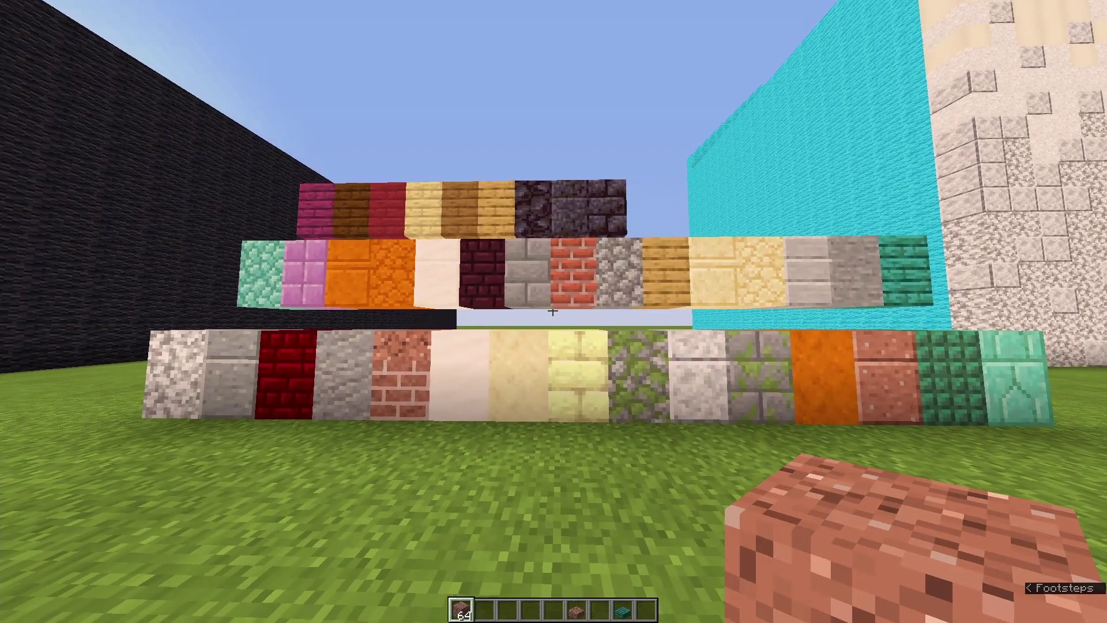
key(a)
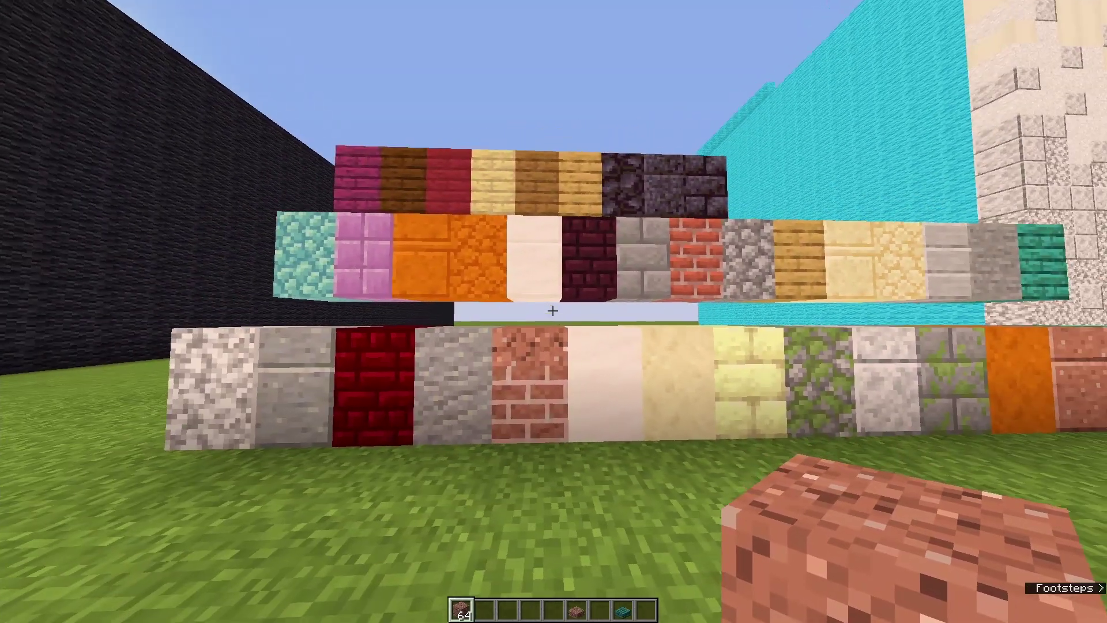
key(w)
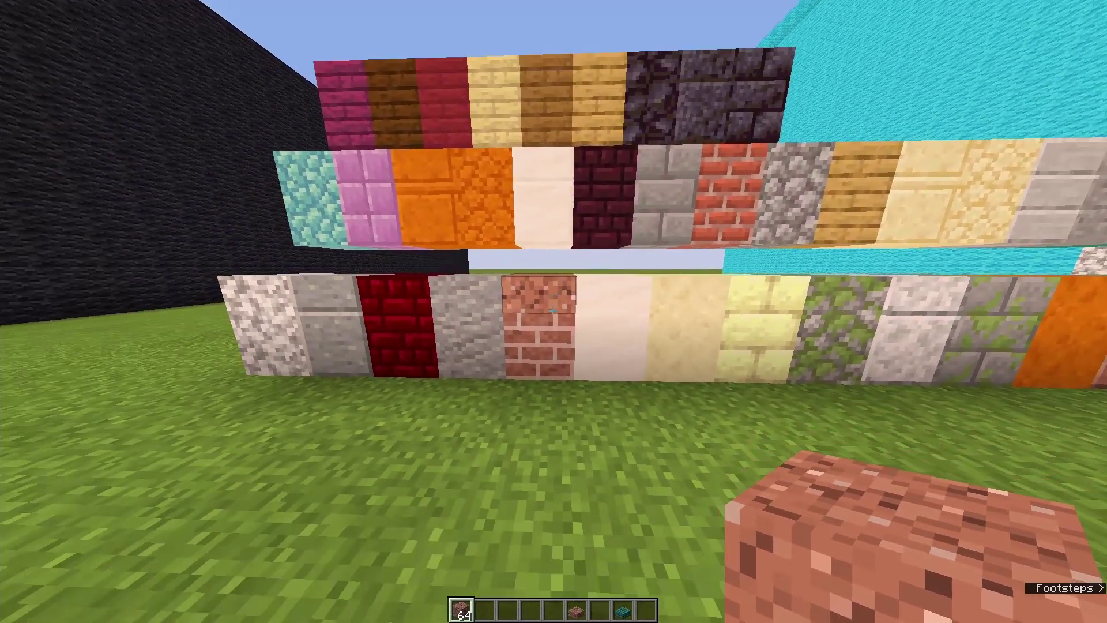
Pick the diorite slab from the display, place a double diorite slab in front of it, and break it again.
key(6)
key(a)
key(7)
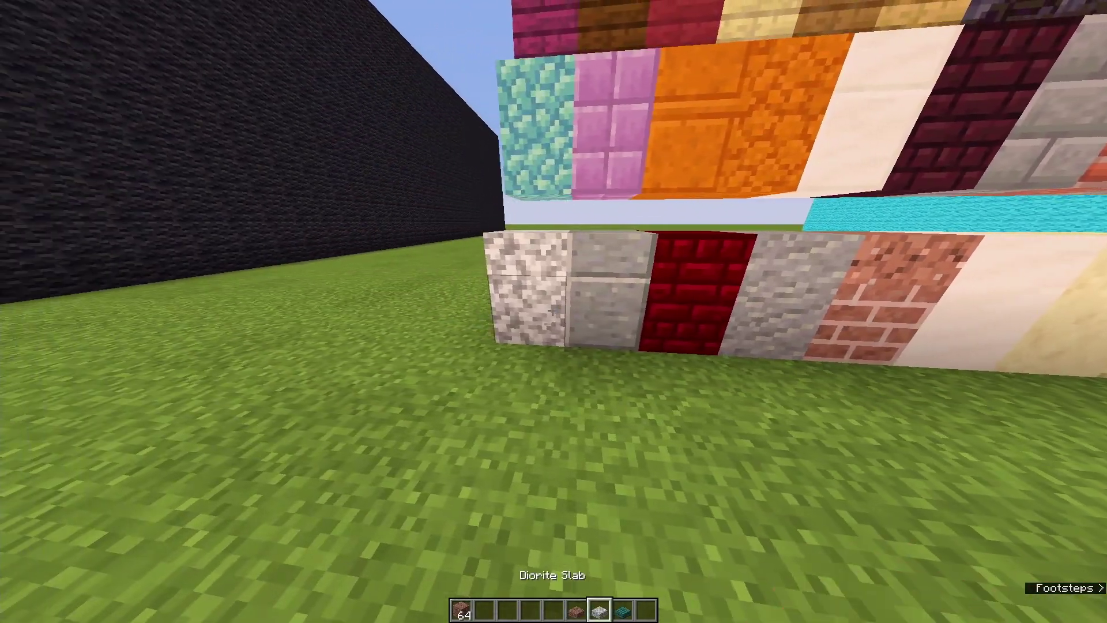
key(s)
right_click(552, 311)
right_click(553, 311)
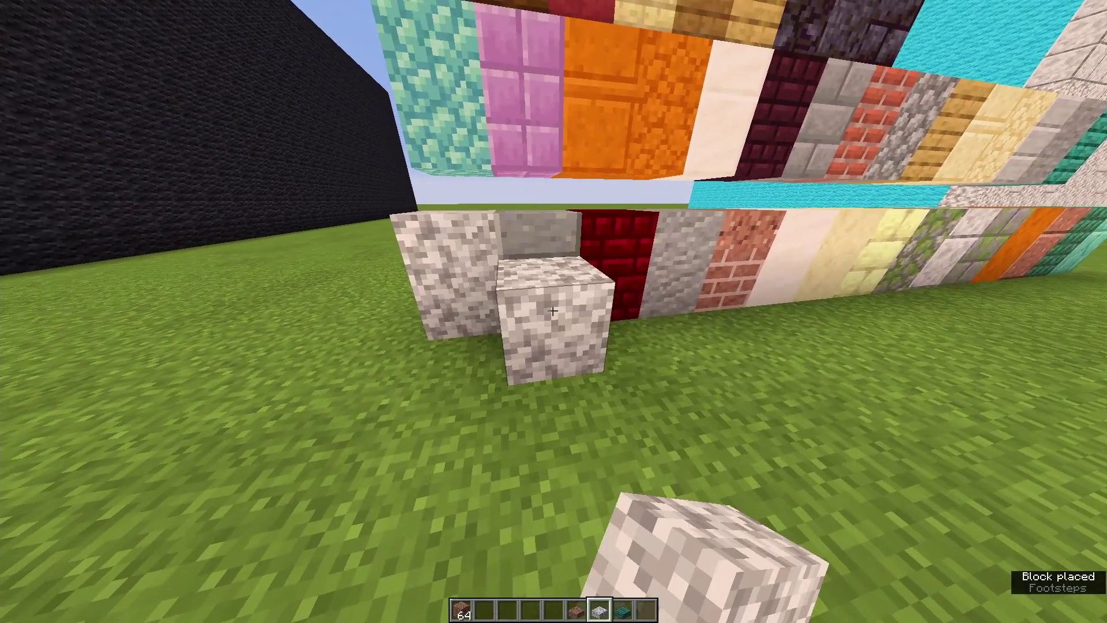
click(552, 312)
key(s)
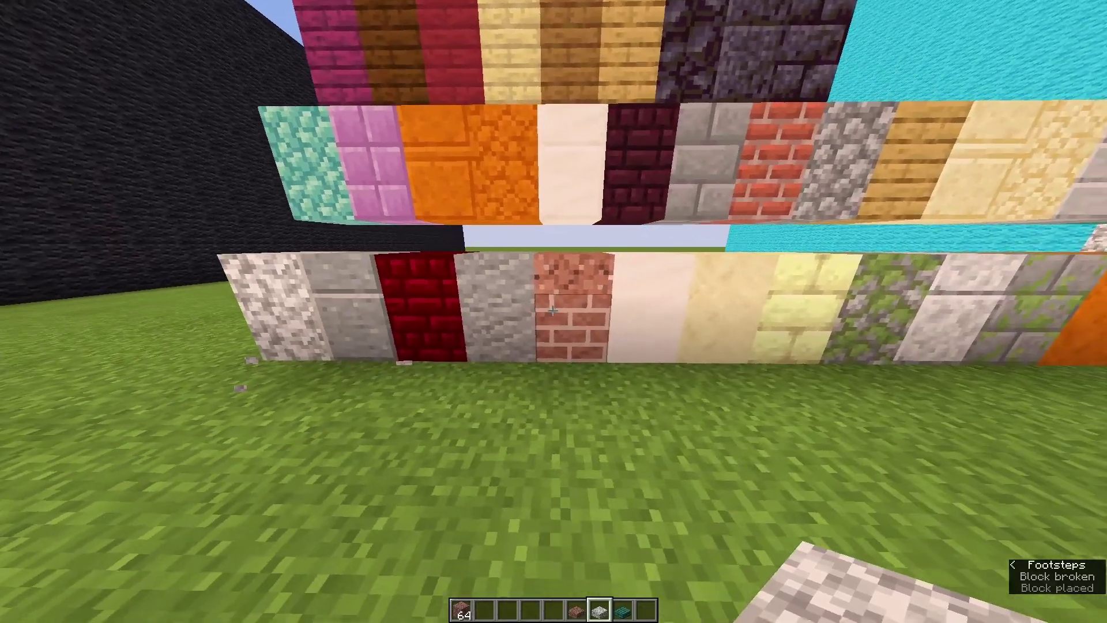
Clear every item from the hotbar using the creative inventory.
key(w)
key(a)
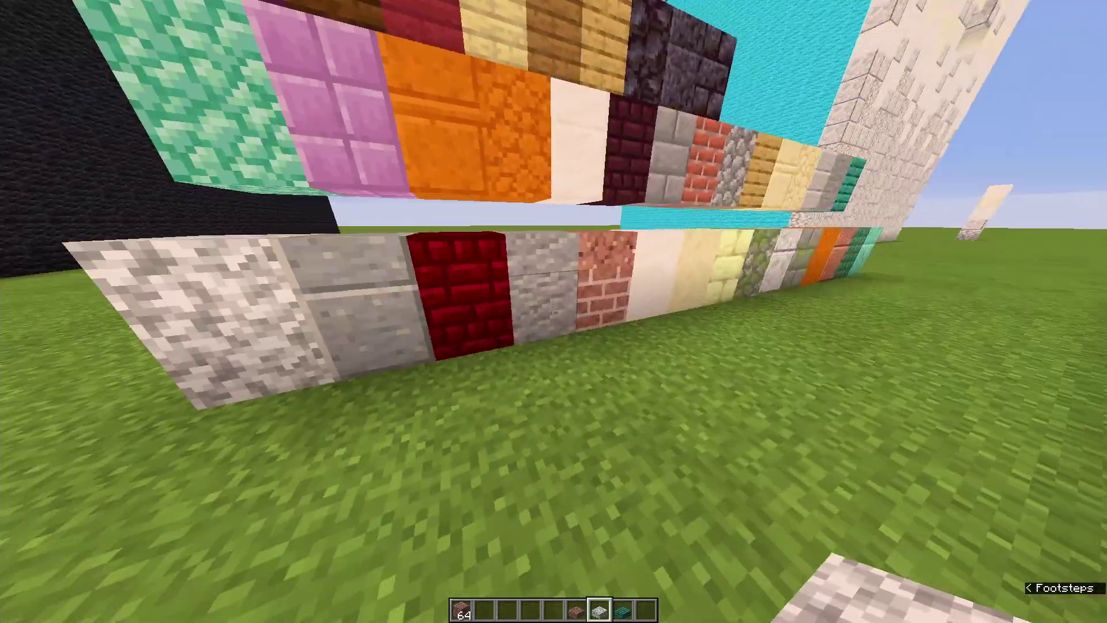
key(s)
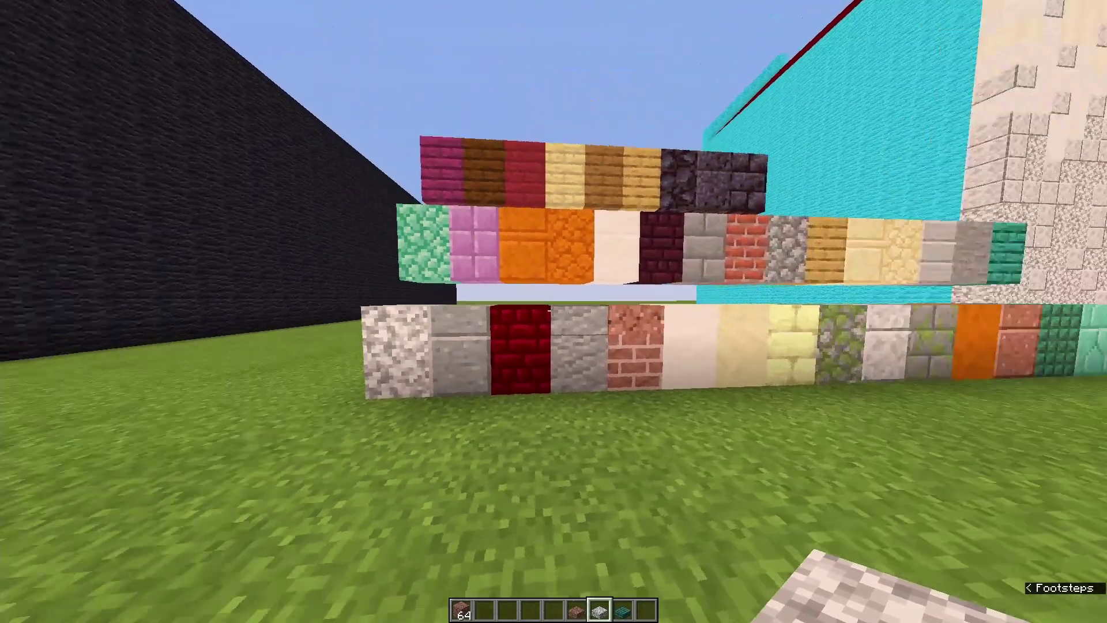
key(e)
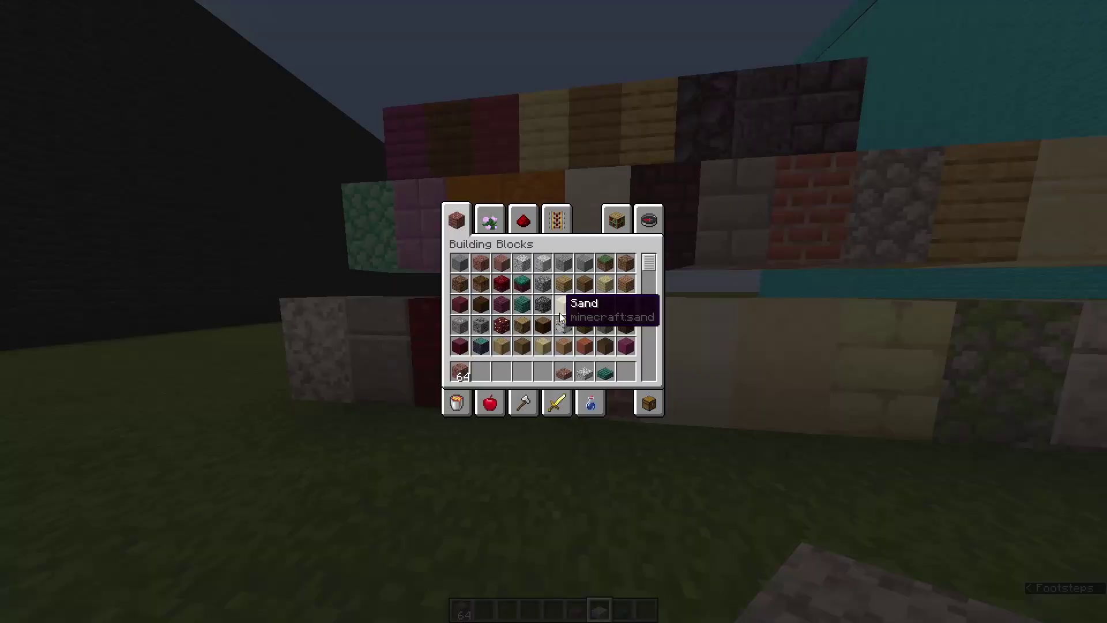
click(651, 410)
shift+click(648, 368)
Browse the Building Blocks category down to its last entries and back up.
click(466, 224)
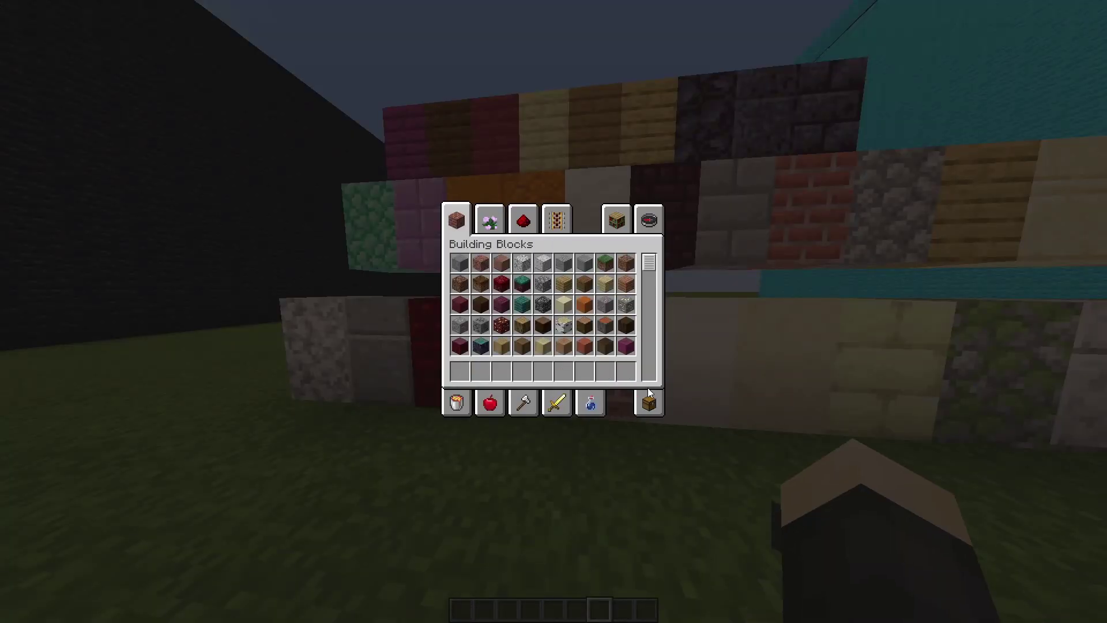
scroll(599, 348, down, 3)
scroll(620, 349, down, 20)
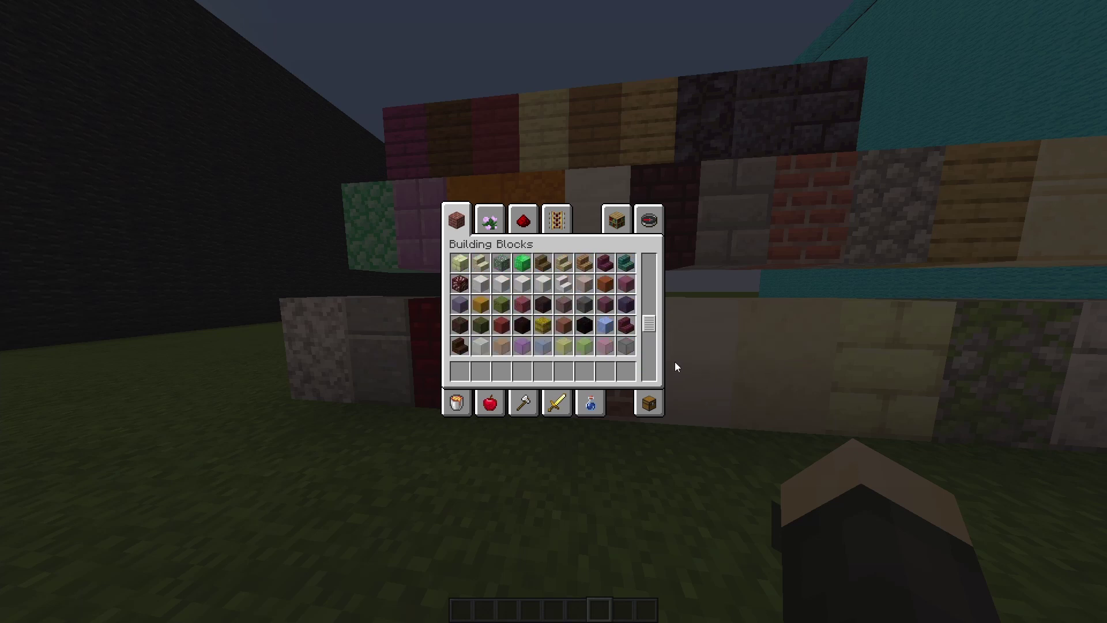
scroll(669, 359, down, 6)
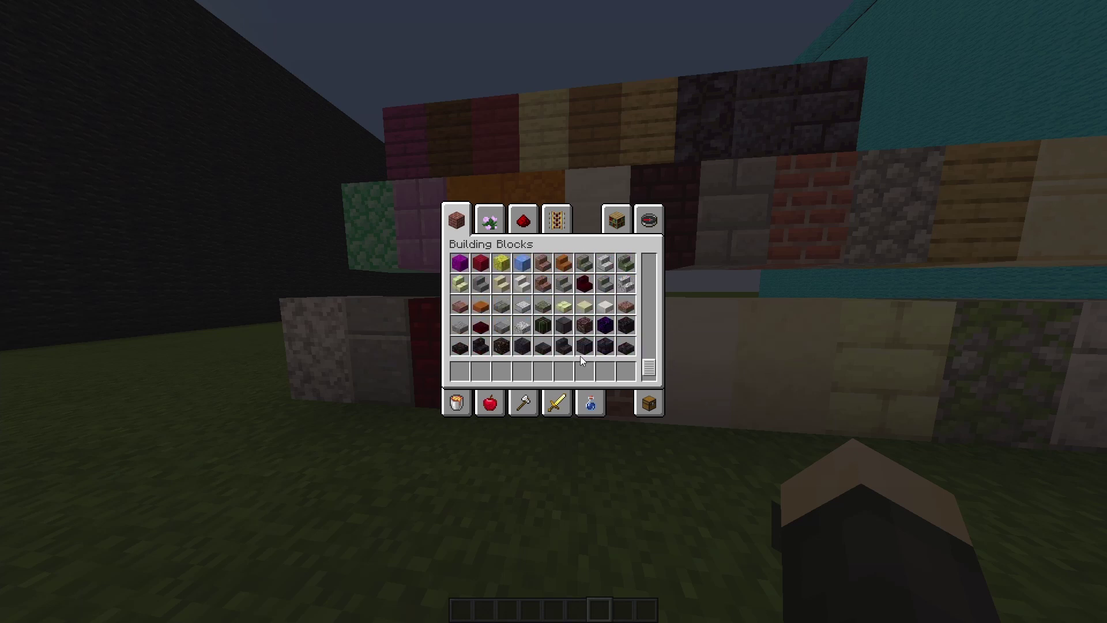
scroll(622, 355, up, 12)
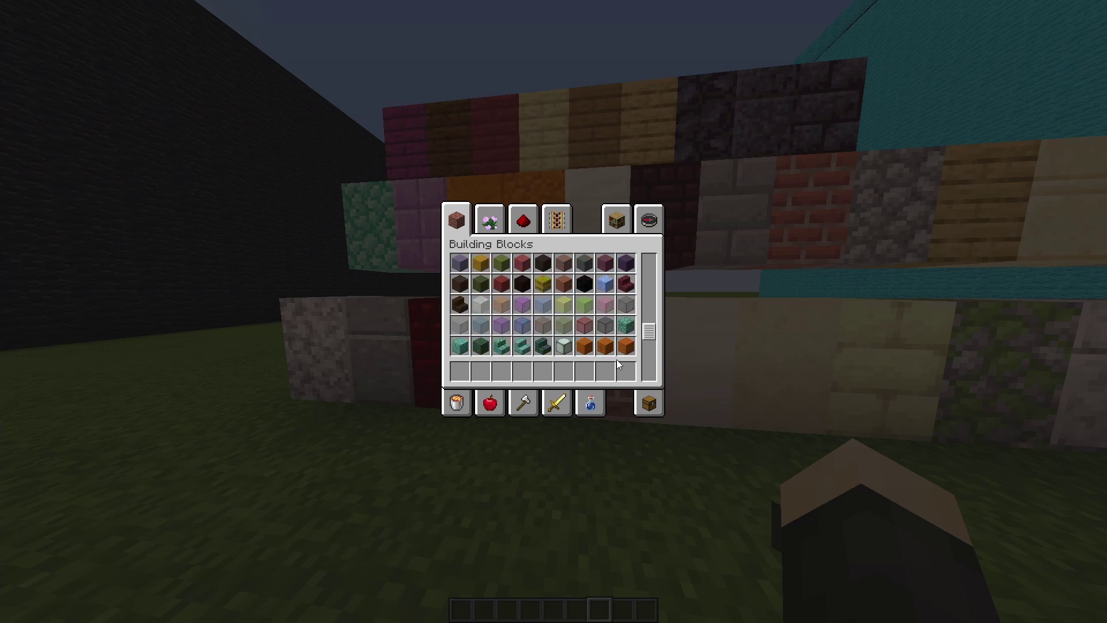
scroll(572, 342, up, 8)
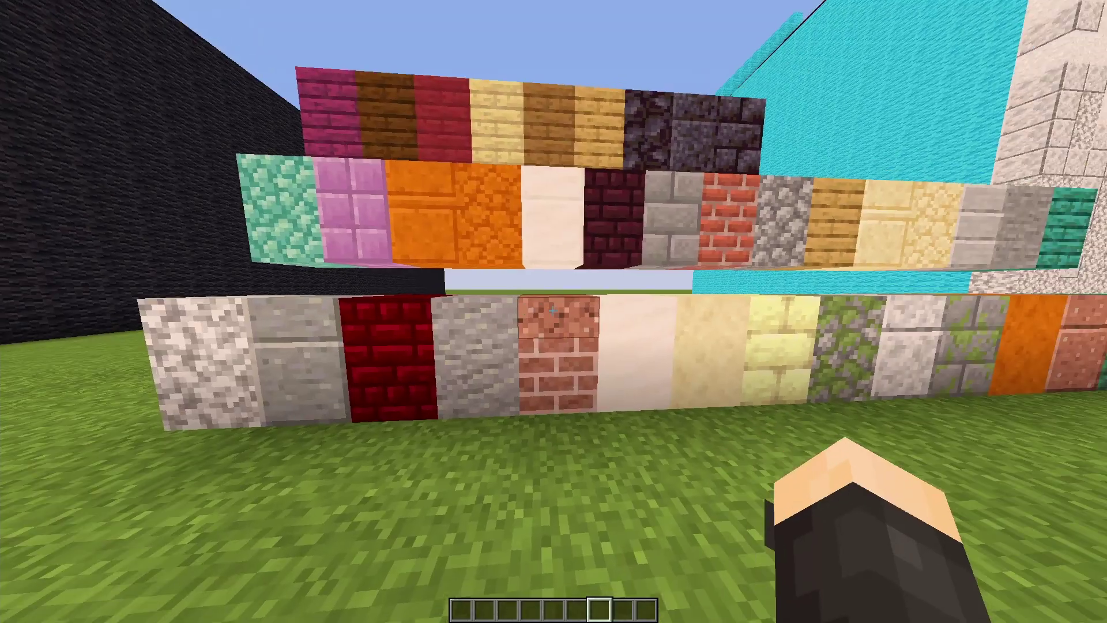
Leave the inventory and view all three block display rows from a raised position in front.
key(d)
key(space)
key(space)
key(a)
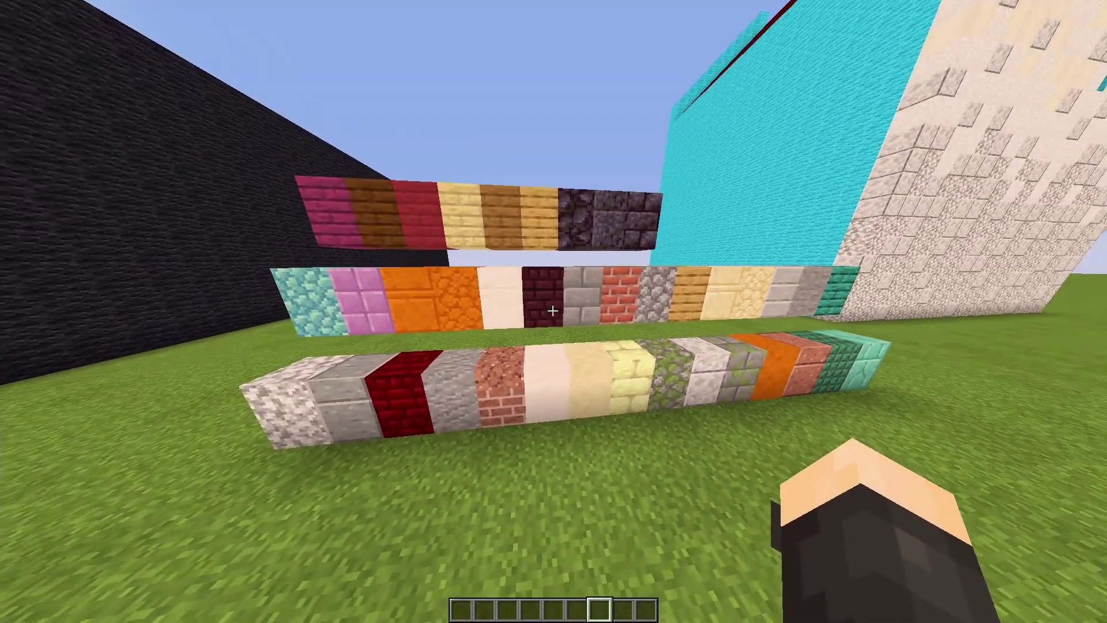
key(w)
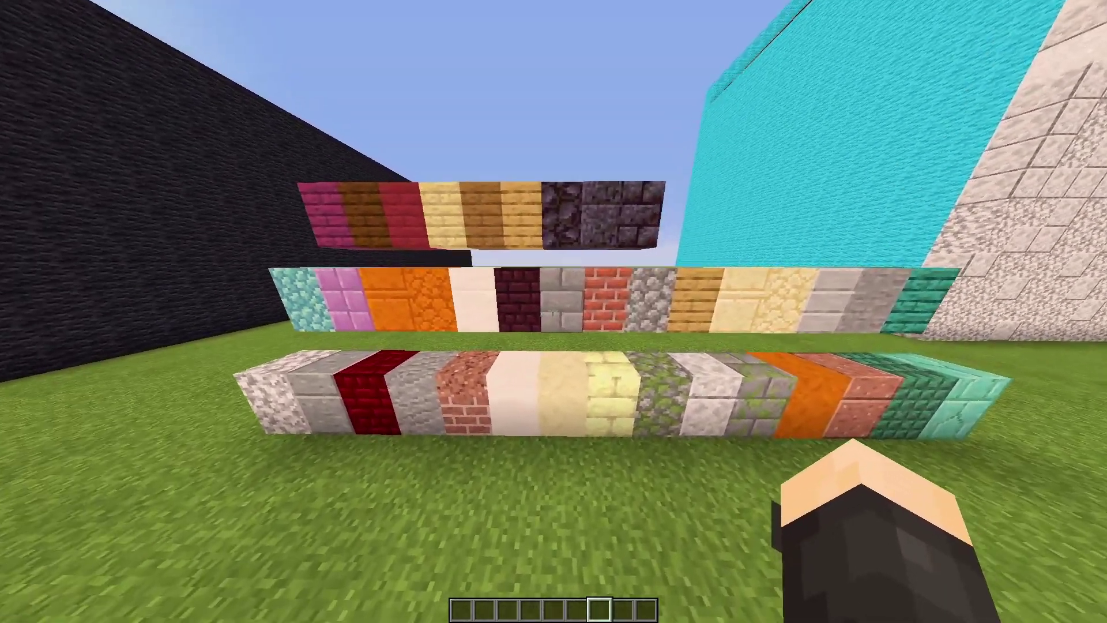
View the three block display rows from the front with the interface hidden, restore the interface, and move up to the rows.
key(s)
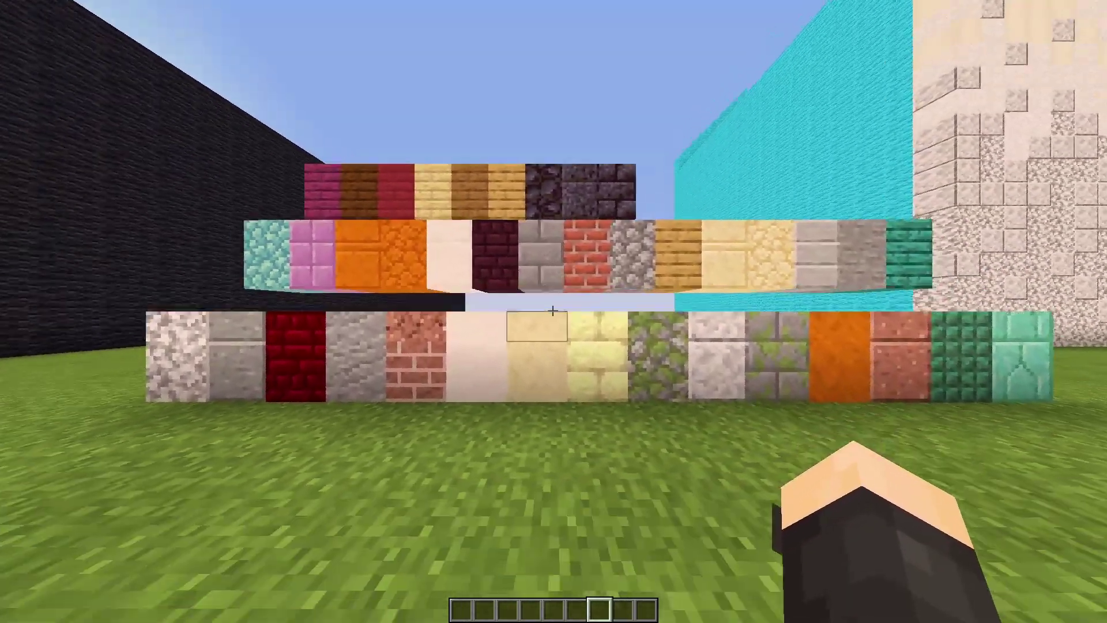
key(F1)
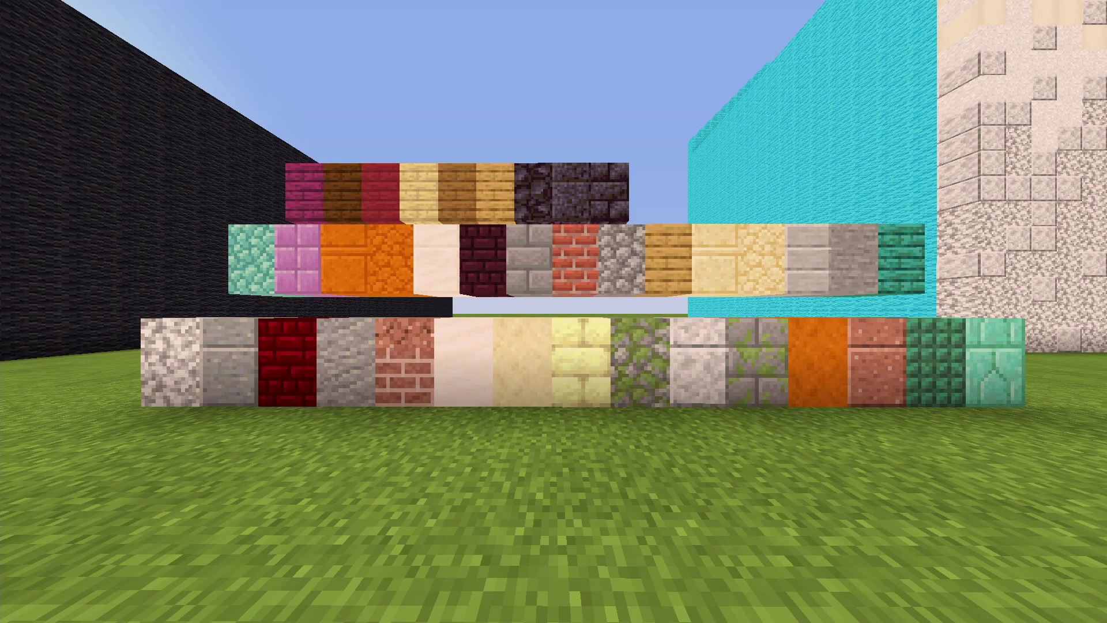
key(F1)
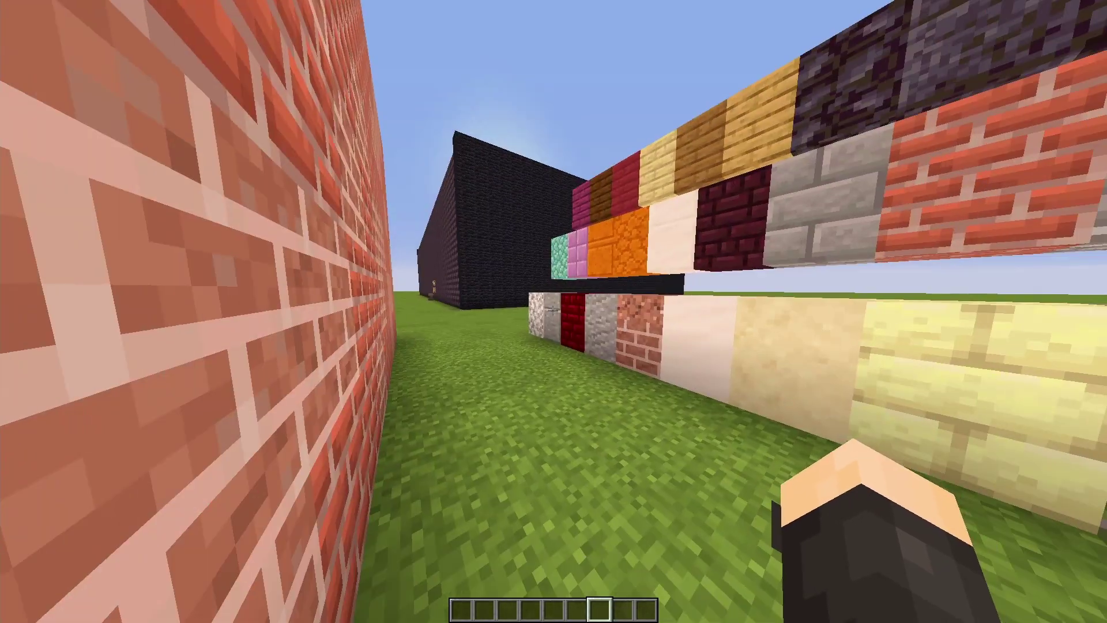
key(w)
key(a)
Open the resource pack folder from the game's resource pack options.
key(Escape)
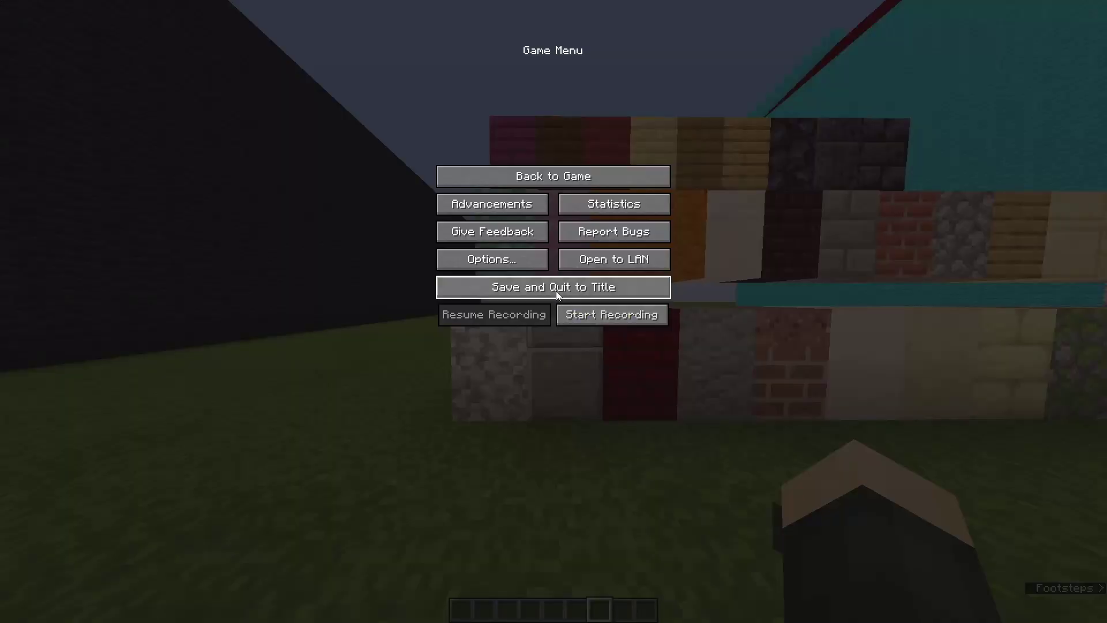
click(511, 254)
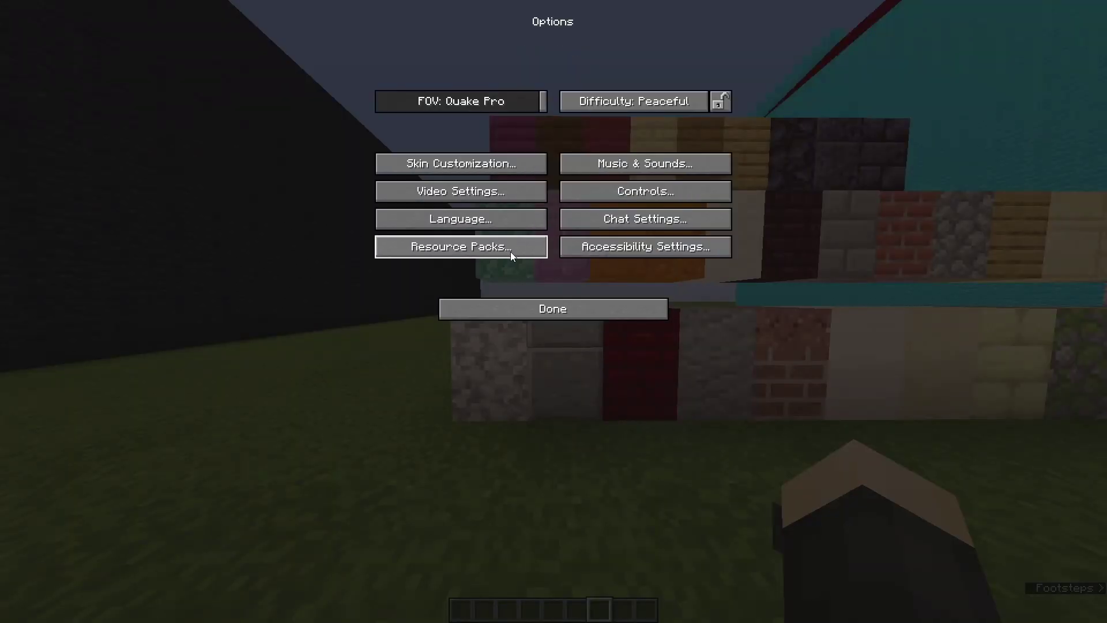
click(461, 248)
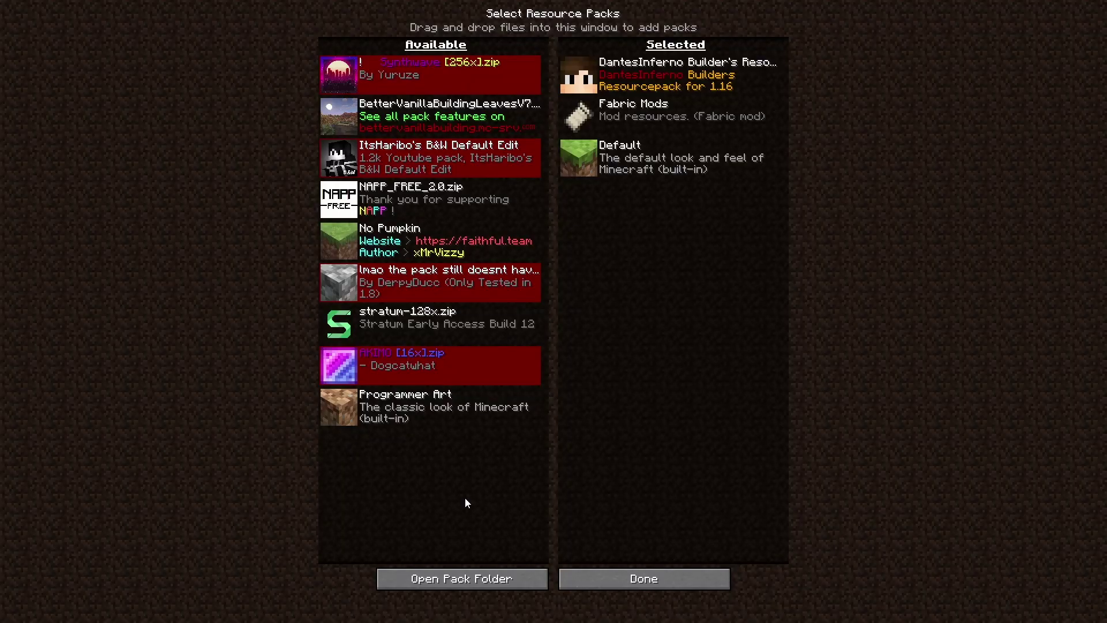
click(470, 580)
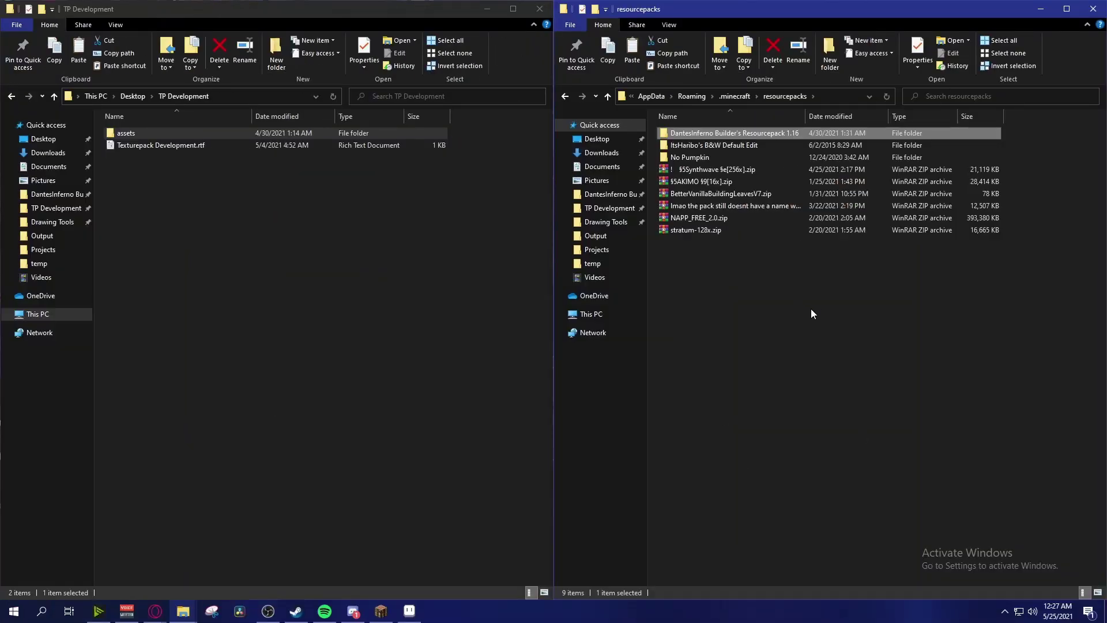
Open assets\minecraft\textures\block inside DantesInferno Builder's Resourcepack 1.16, and the assets folder of TP Development beside it.
double_click(777, 134)
double_click(771, 133)
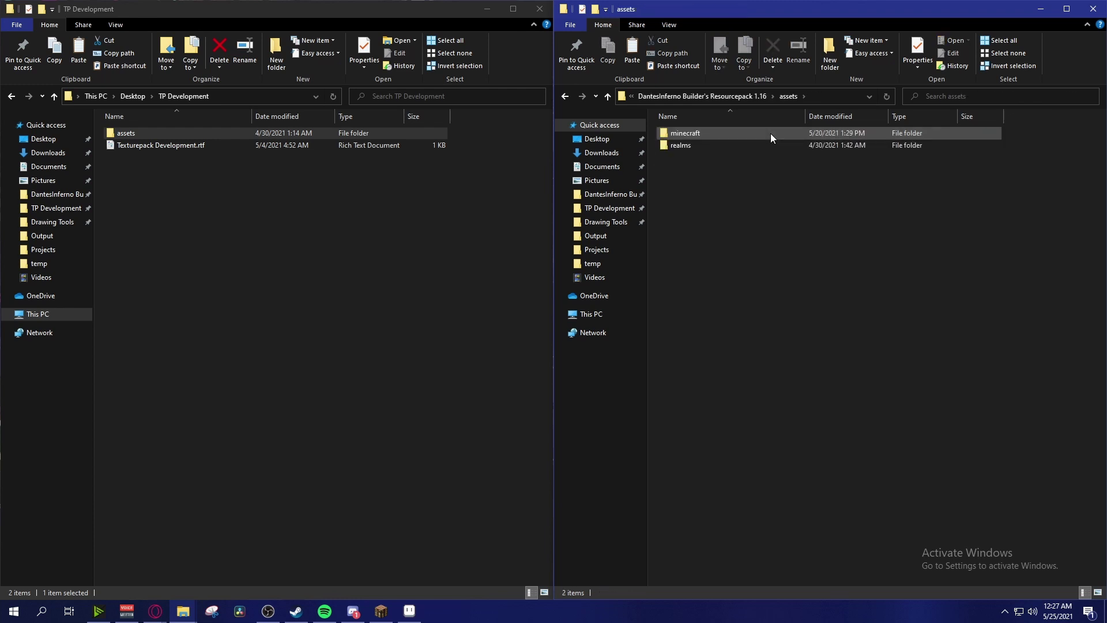
double_click(753, 132)
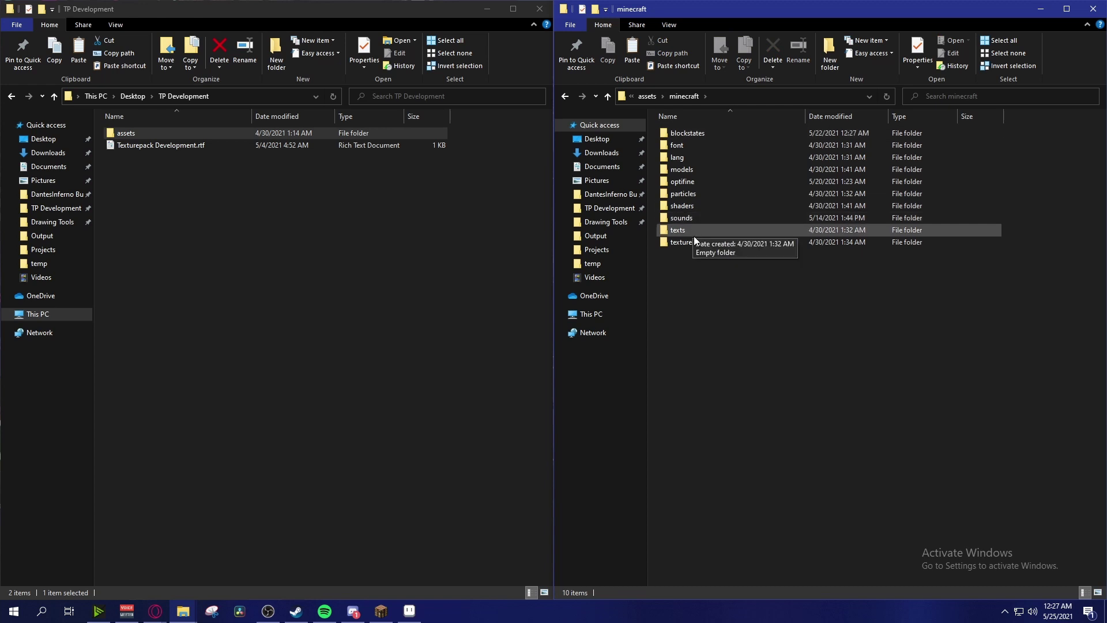
double_click(698, 242)
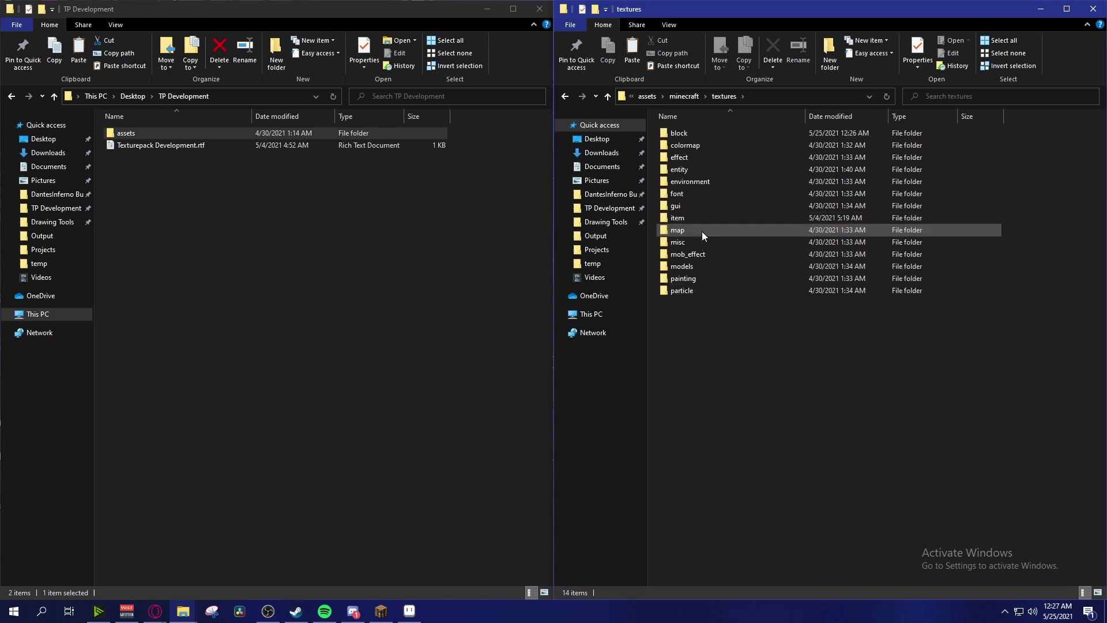
double_click(695, 132)
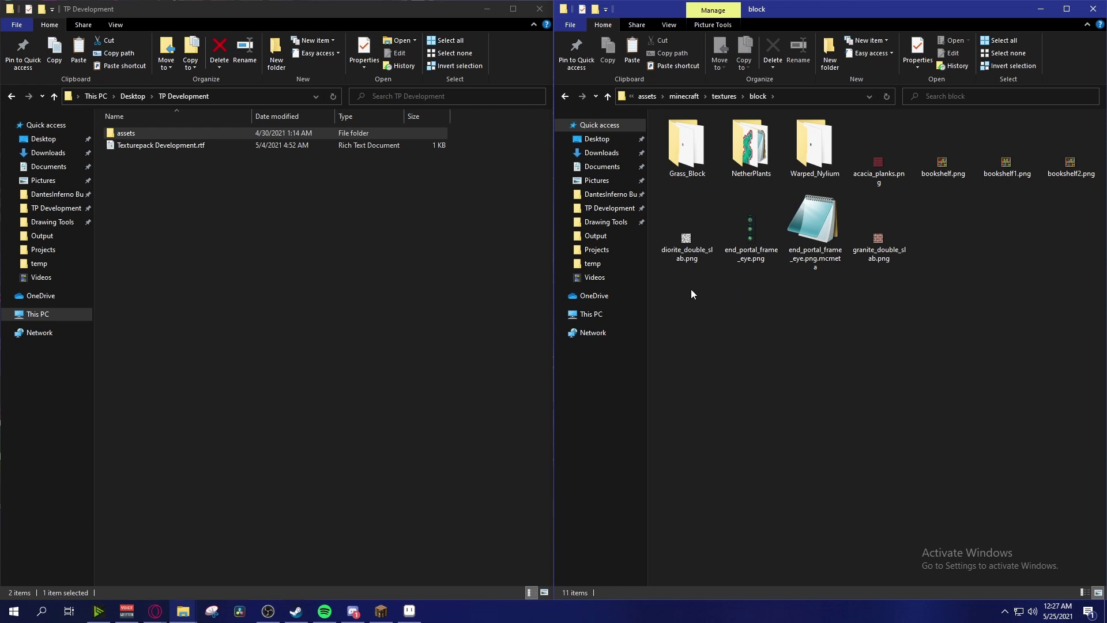
double_click(161, 137)
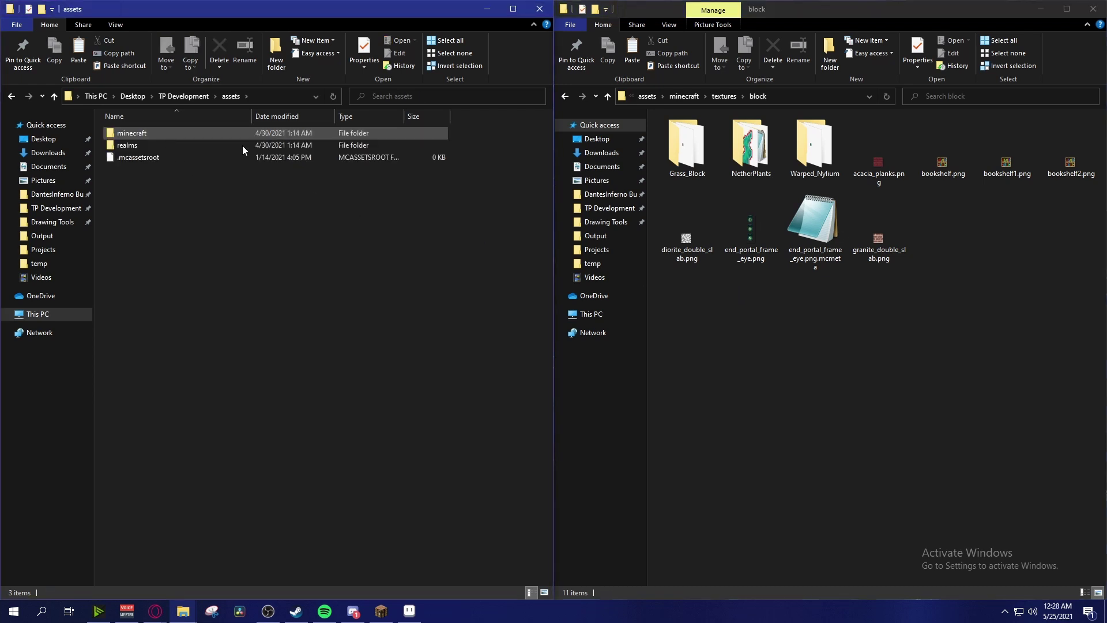
Point out diorite_double_slab.png among the block textures and switch to Aseprite to start a new sprite.
click(696, 253)
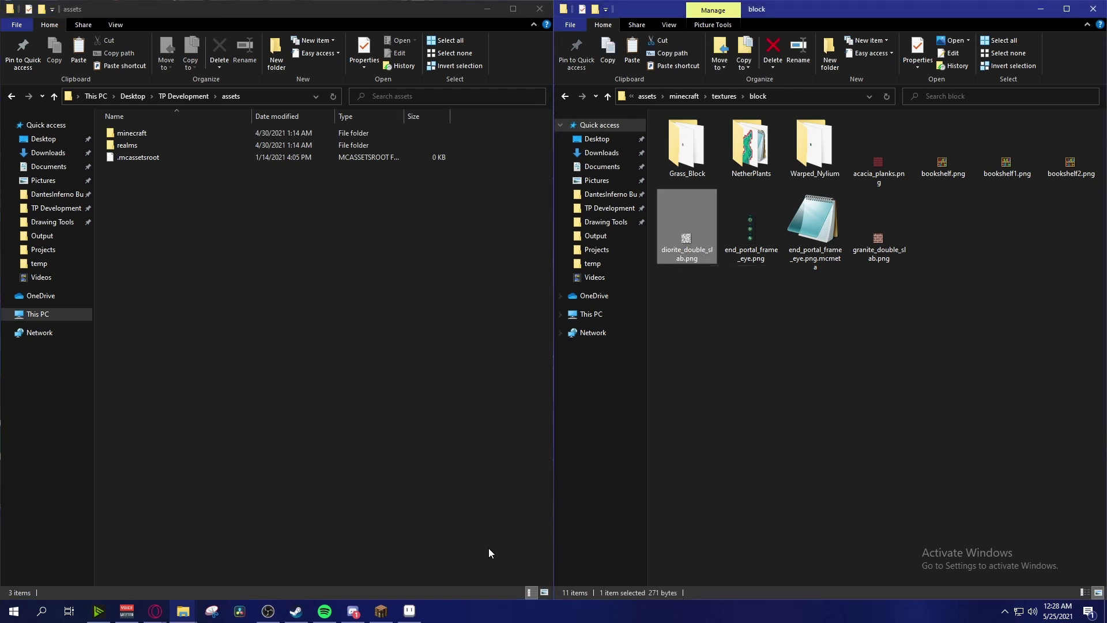
click(415, 612)
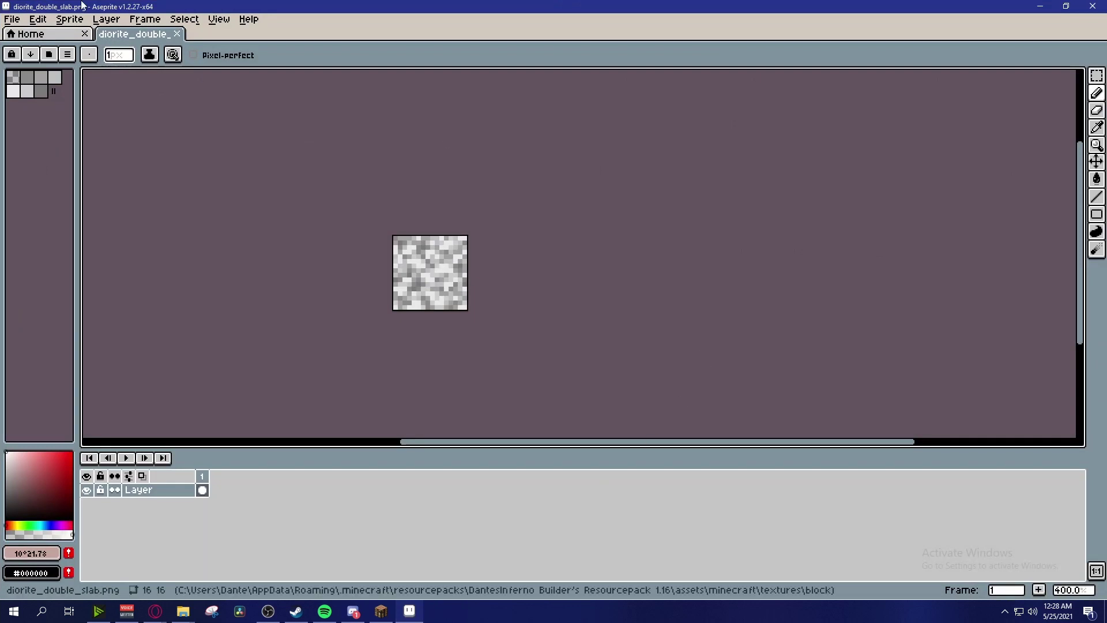
click(24, 20)
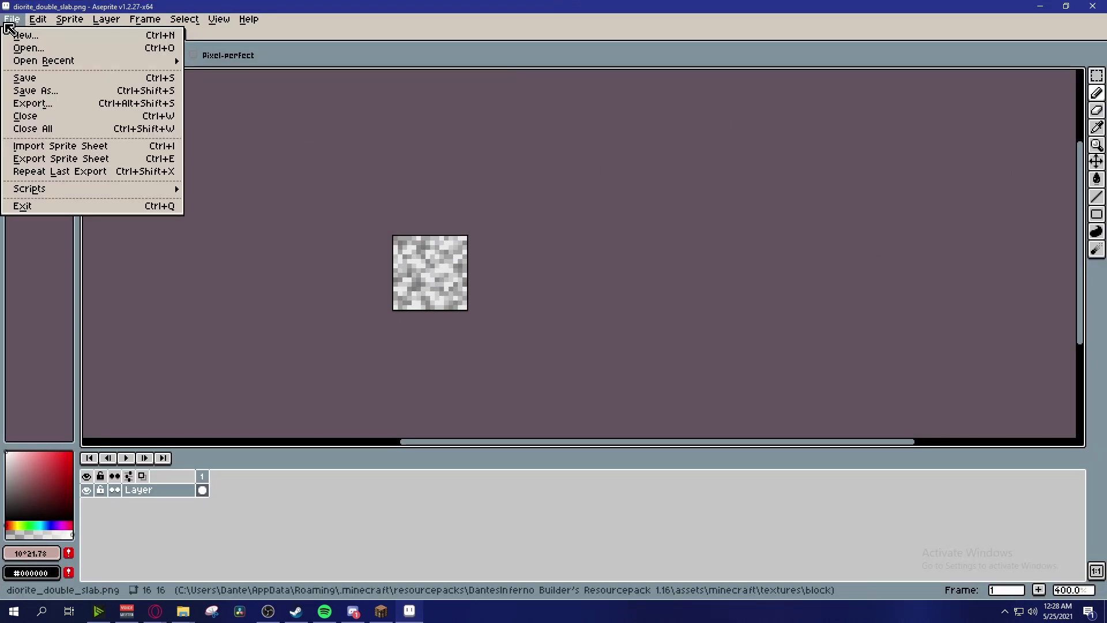
click(24, 39)
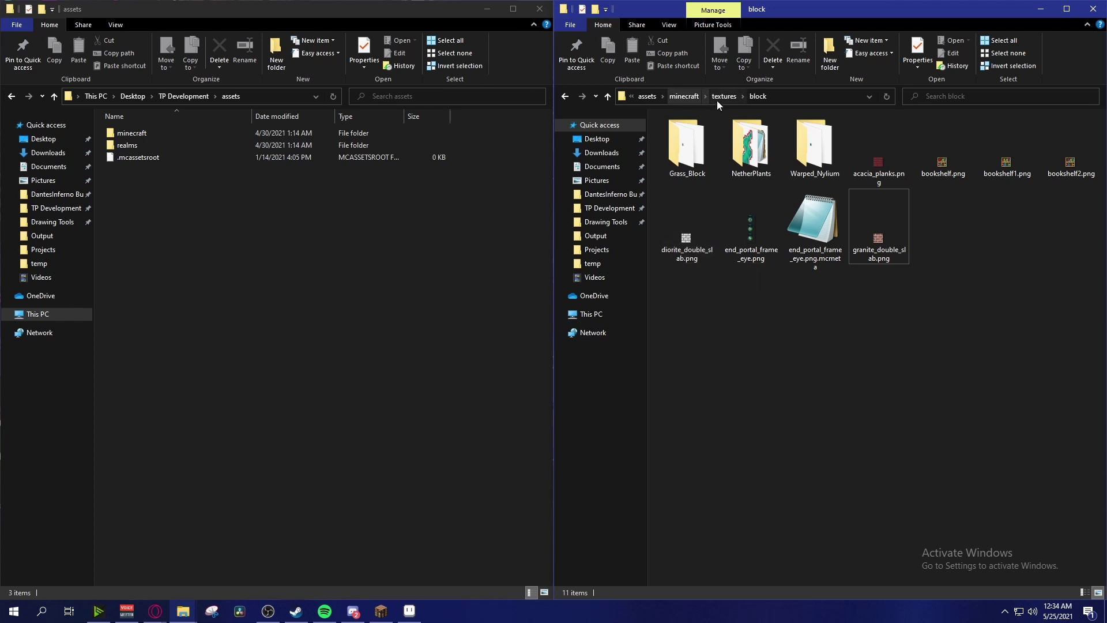
Open the assets\minecraft\models\block folder in both the resource pack and TP Development.
click(685, 96)
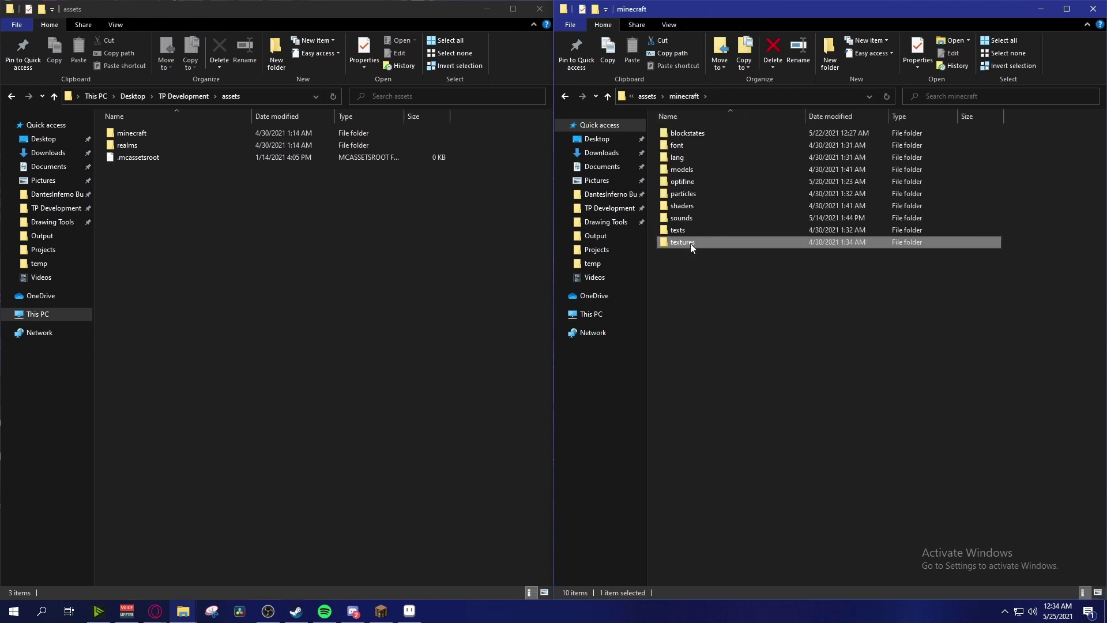
double_click(697, 169)
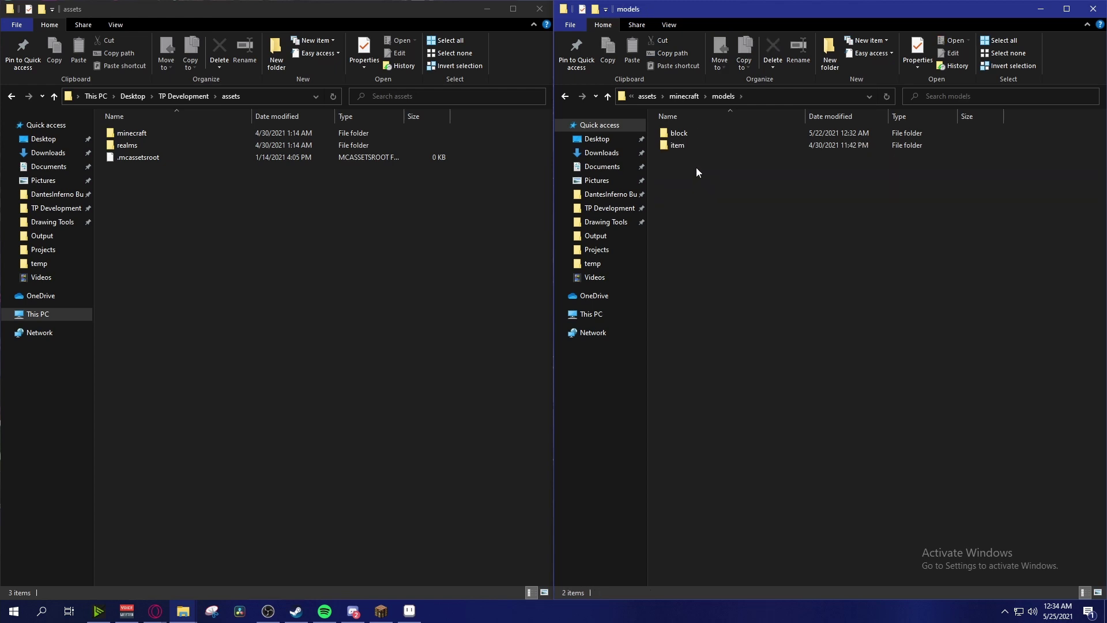
double_click(701, 137)
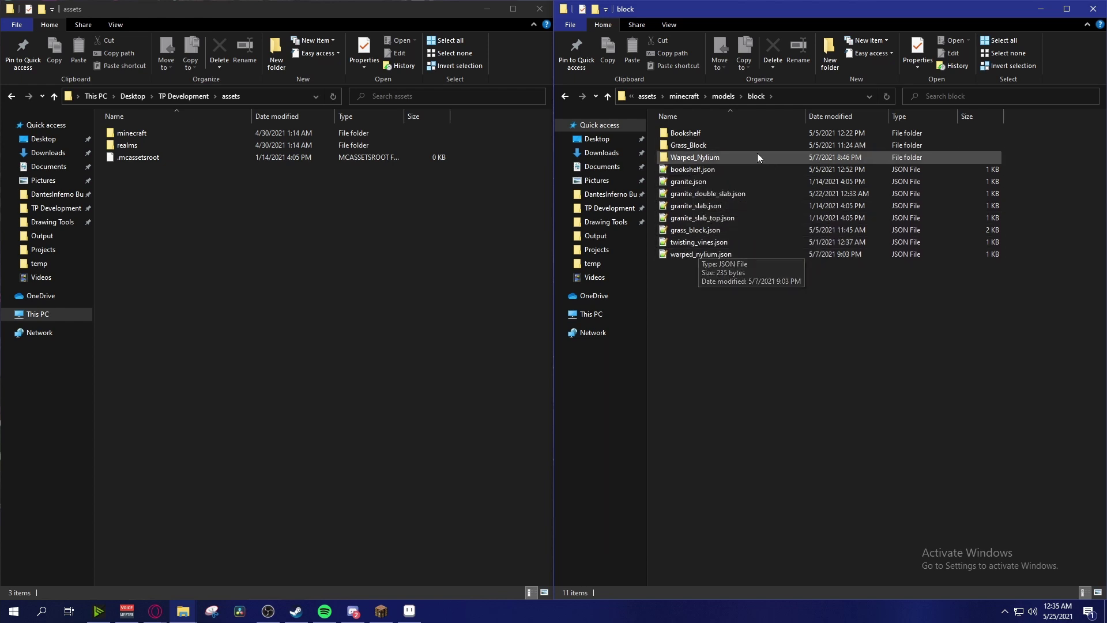
click(147, 134)
double_click(145, 134)
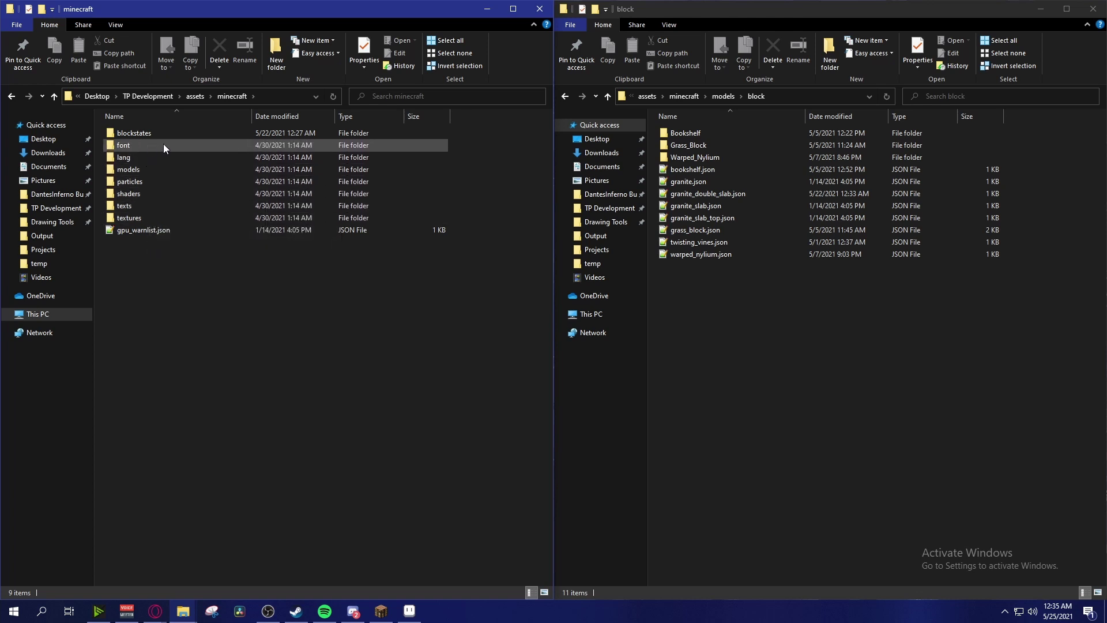
double_click(155, 168)
double_click(149, 133)
Search the TP Development block models for "diorite" and move diorite.json, diorite_slab.json and diorite_slab_top.json into the resource pack's models\block folder.
click(394, 99)
text(diorite)
key(Return)
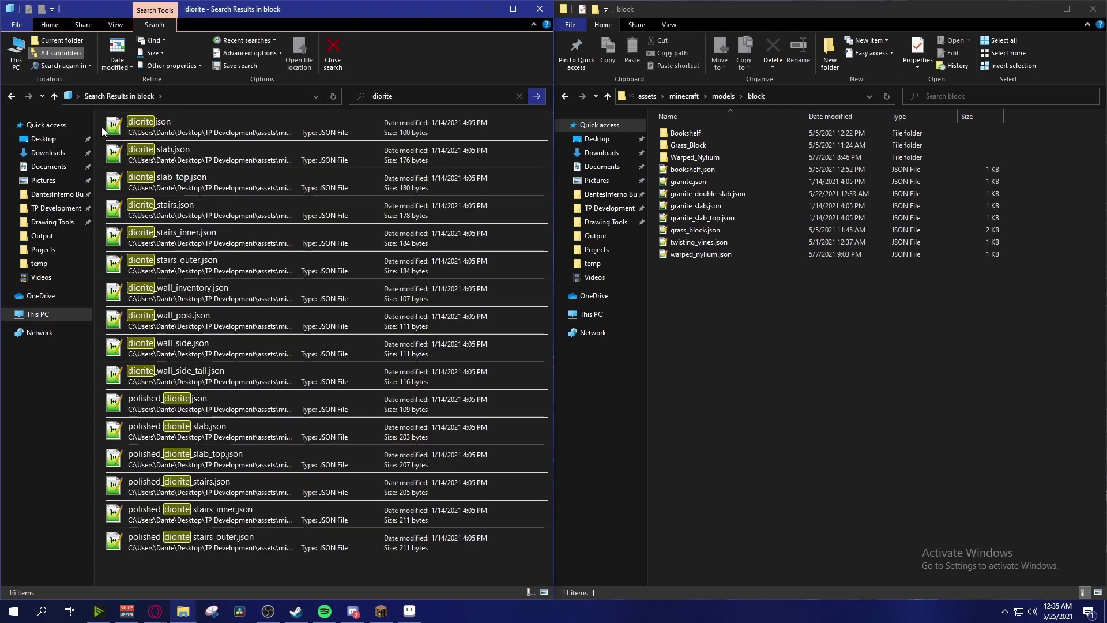
drag(102, 127, 227, 182)
drag(186, 126, 804, 385)
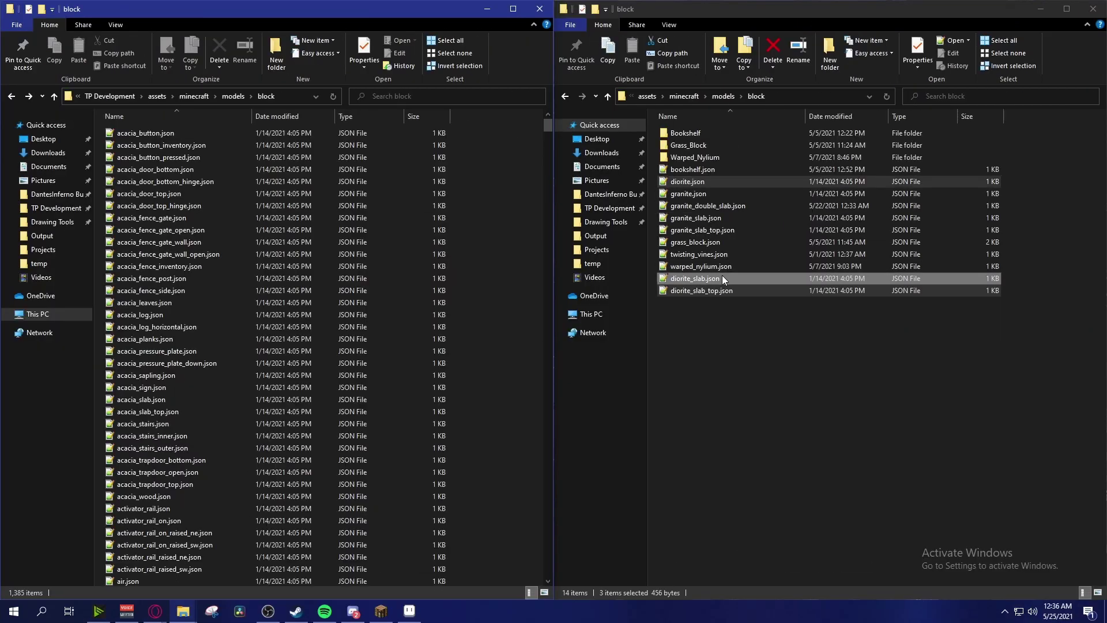
Create a text document in the resource pack's models\block folder, name it diorite_double_slab.json, and accept the extension change.
click(691, 307)
right_click(691, 306)
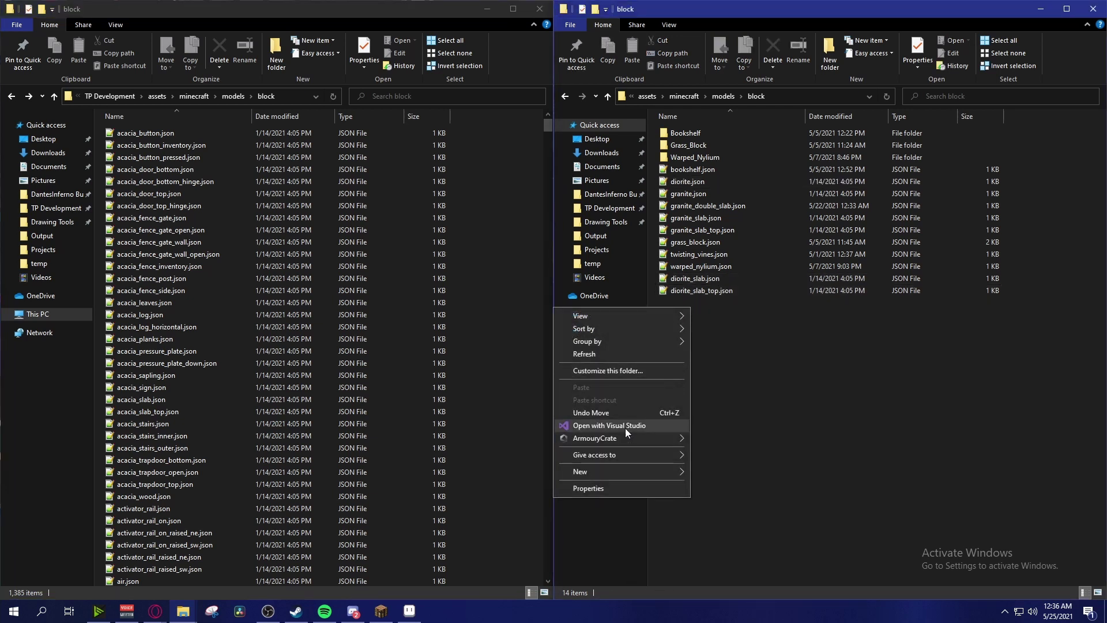
mouse_move(623, 470)
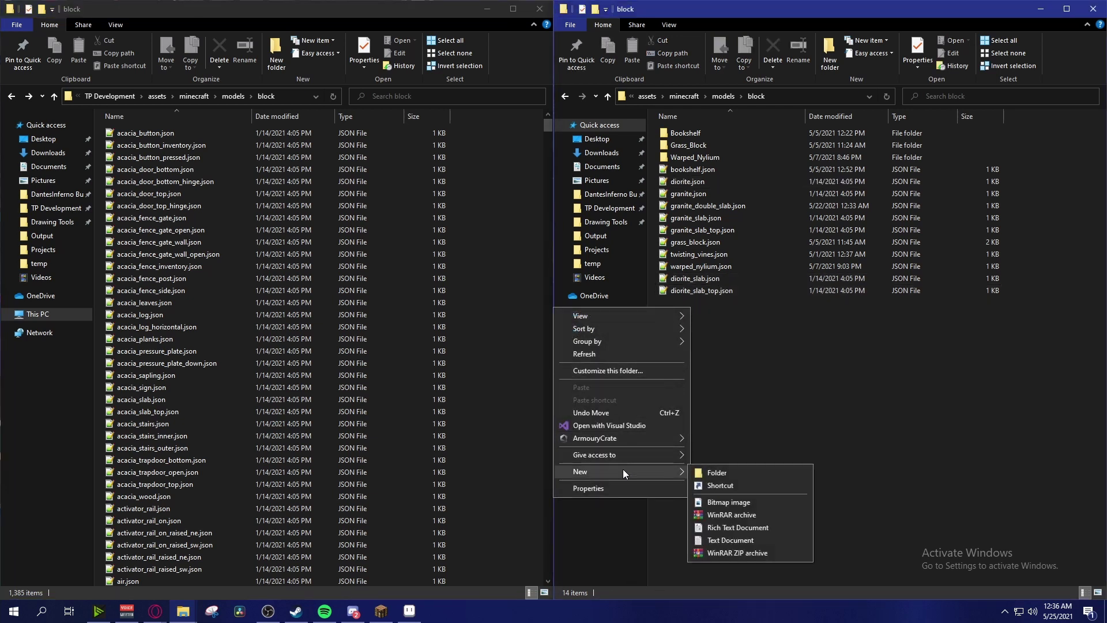
click(752, 540)
key(ctrl+a)
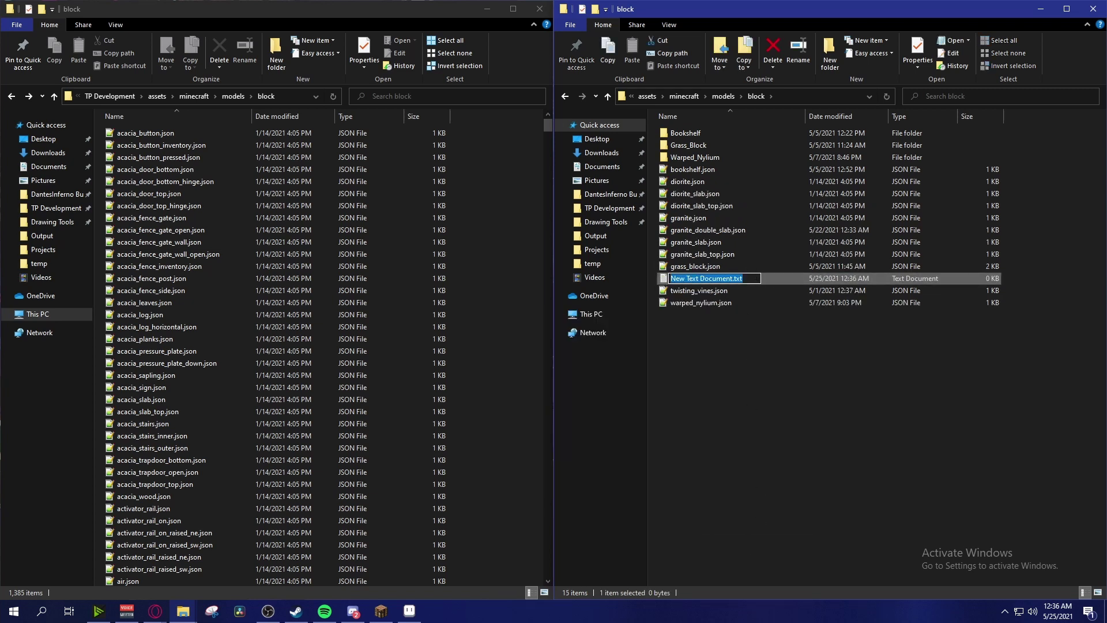
text(diorite_double_)
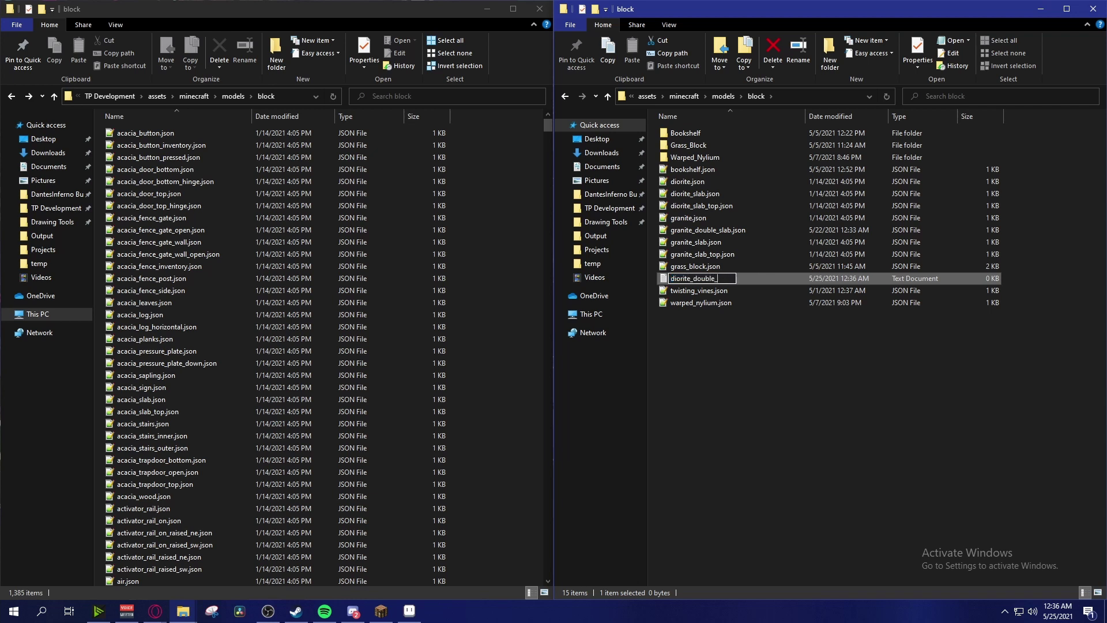
text(slab.json)
key(Return)
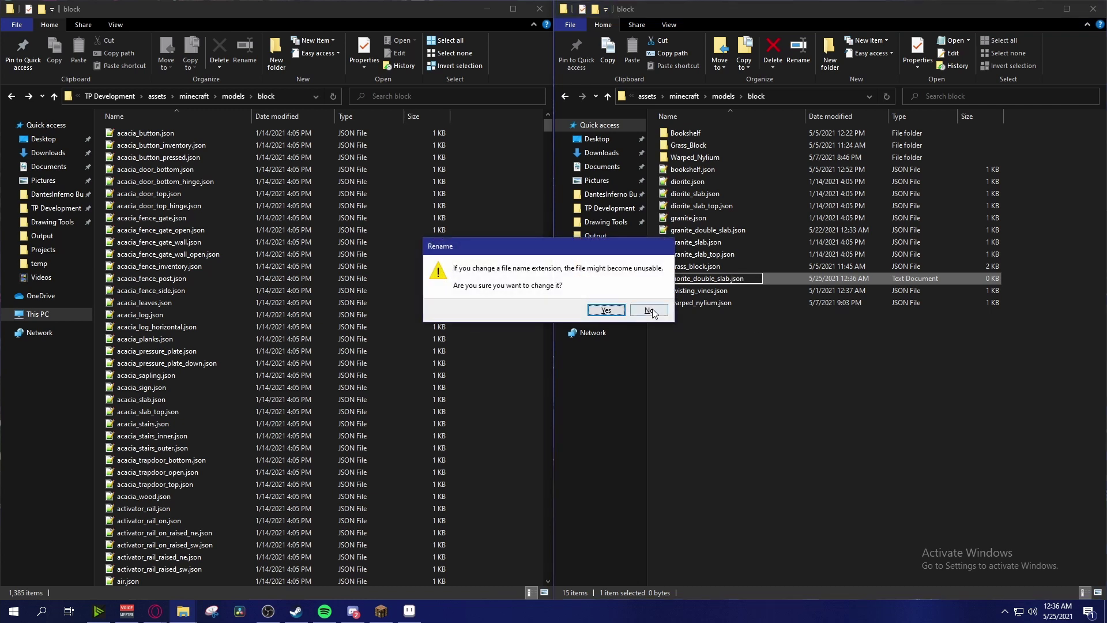
click(611, 309)
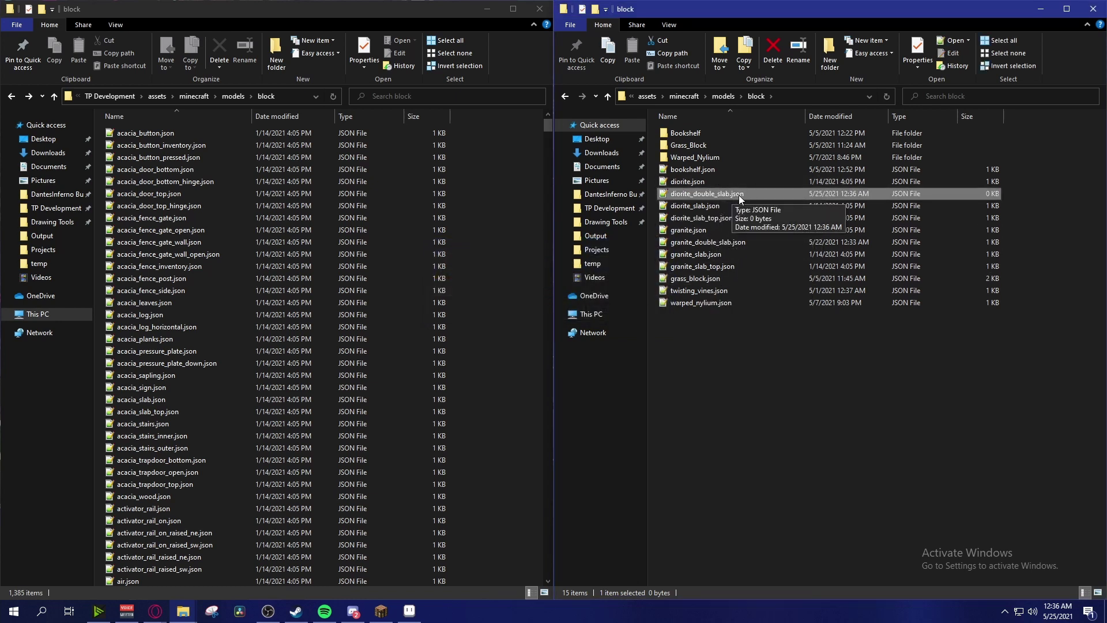
Open diorite_double_slab.json in Notepad++ and dock the editor window beside the resource pack's folder.
double_click(729, 195)
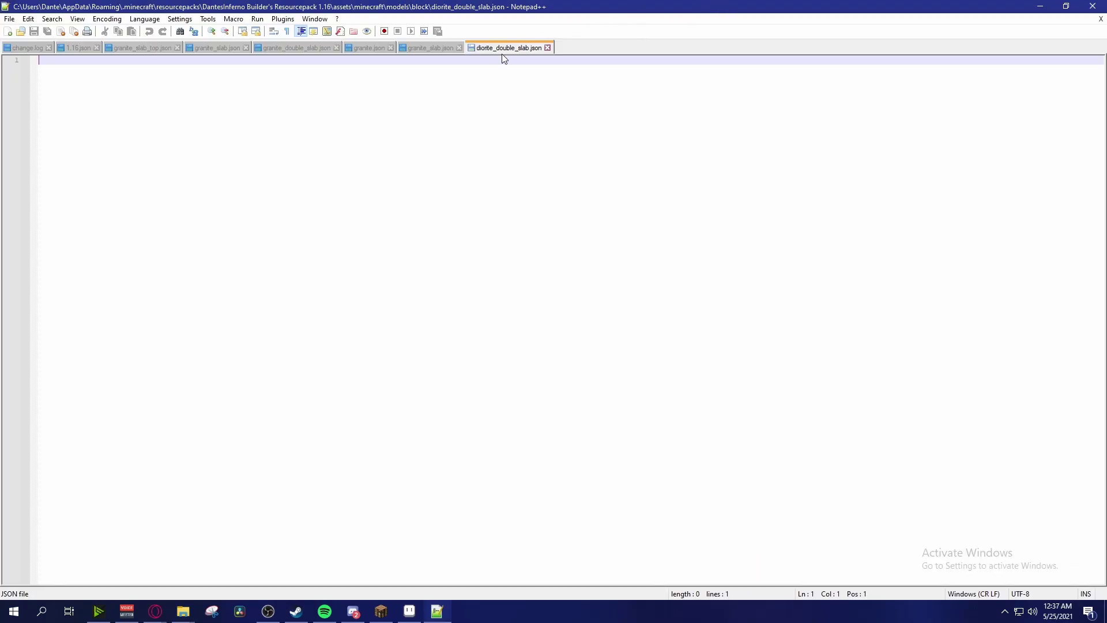
drag(555, 8, 0, 106)
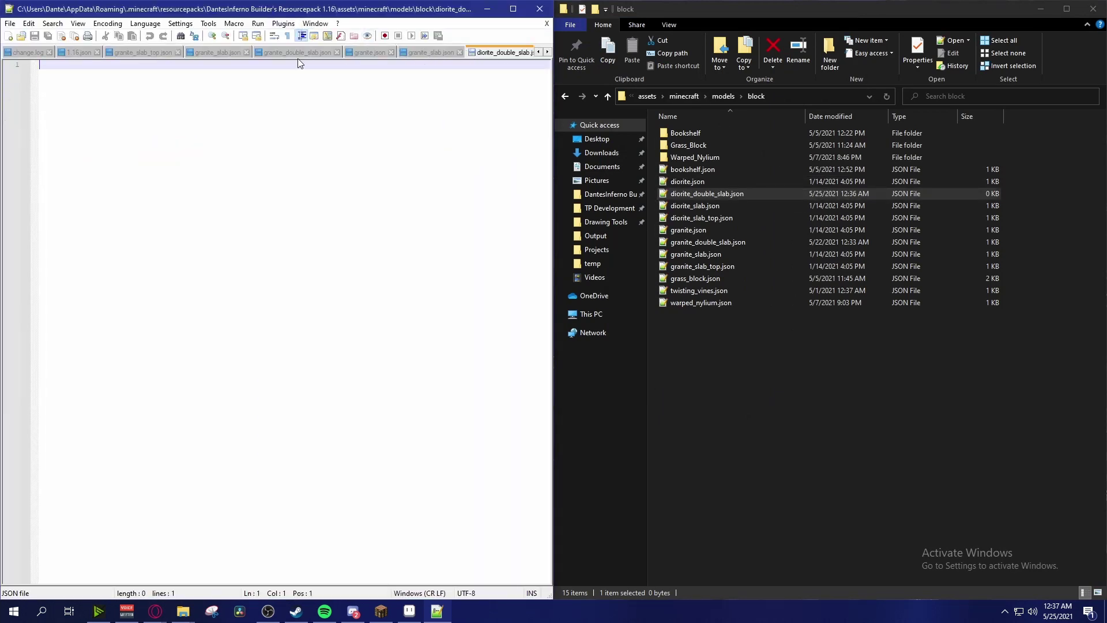
scroll(282, 55, down, 1)
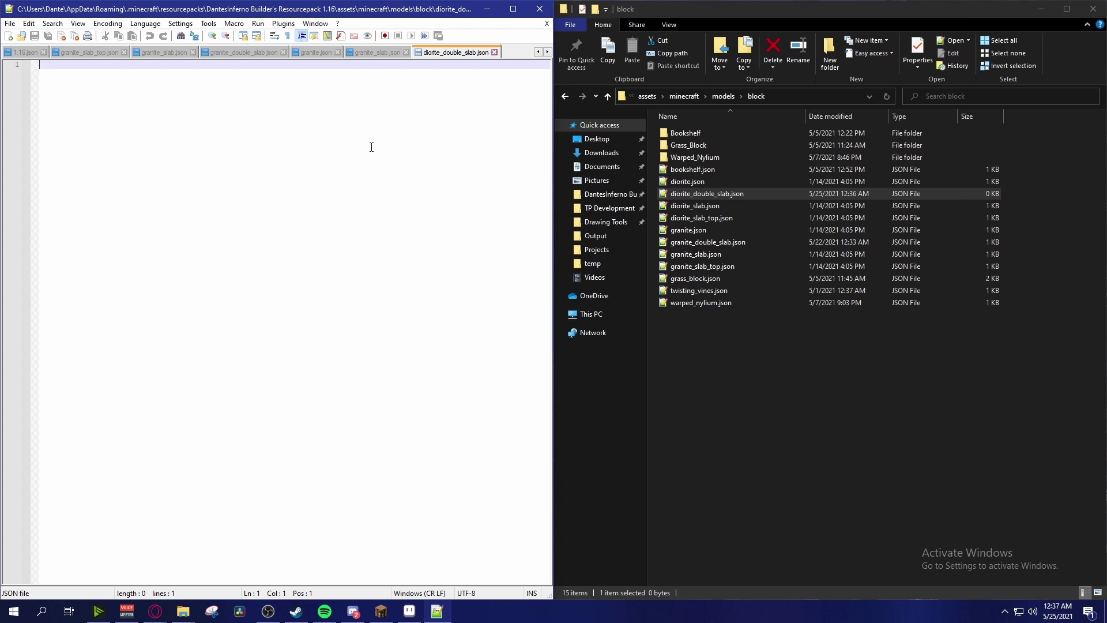
Copy the full contents of diorite.json into the empty diorite_double_slab.json.
double_click(726, 181)
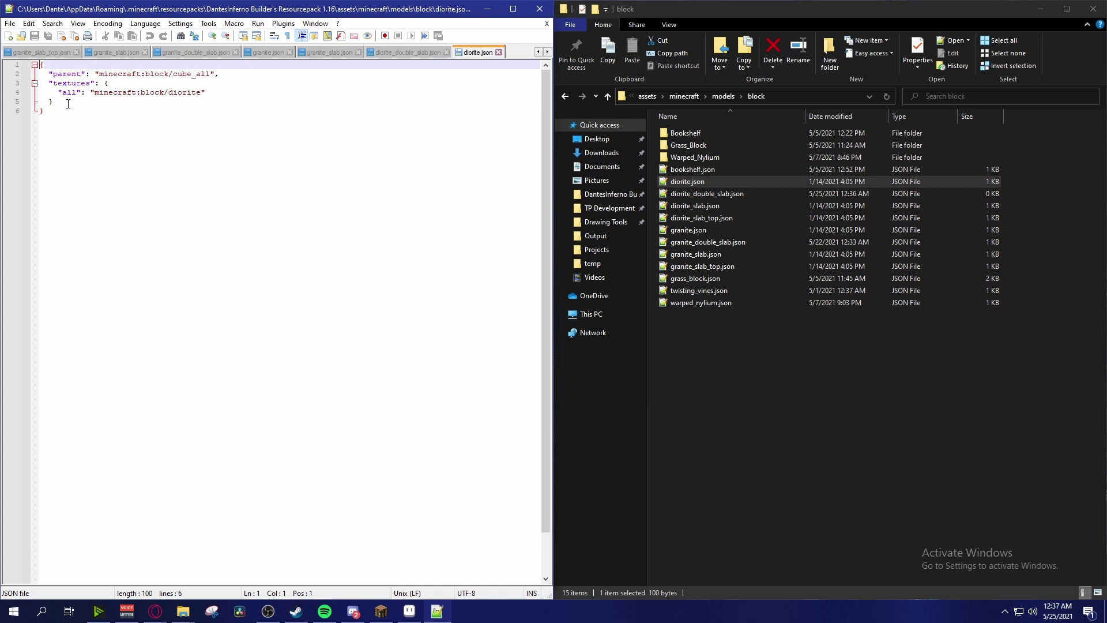
key(ctrl+a)
key(ctrl+c)
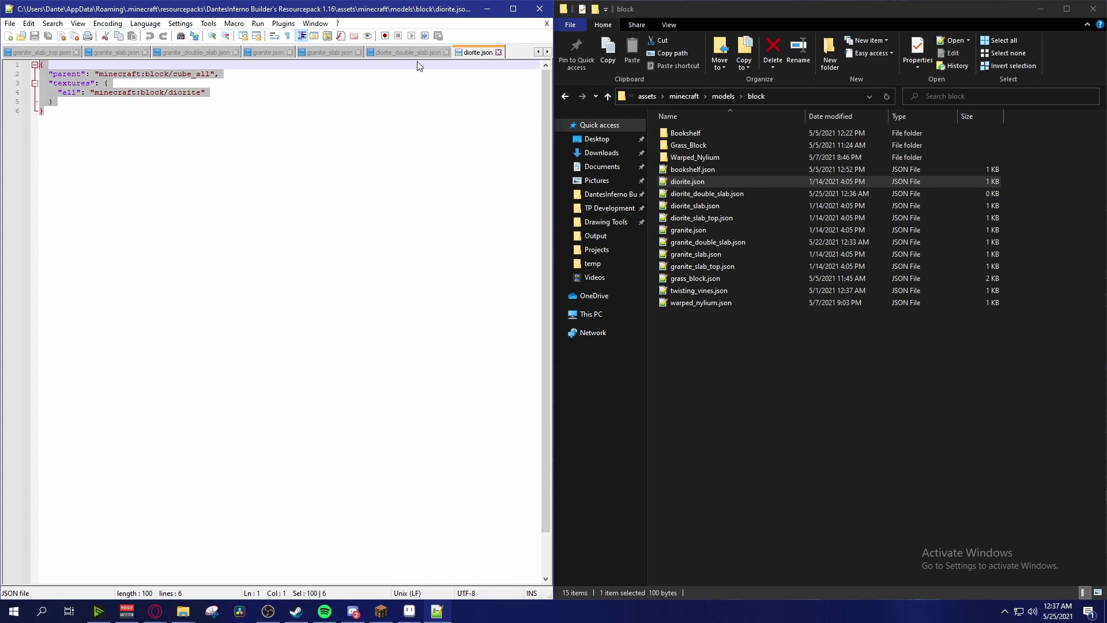
click(419, 53)
key(ctrl+v)
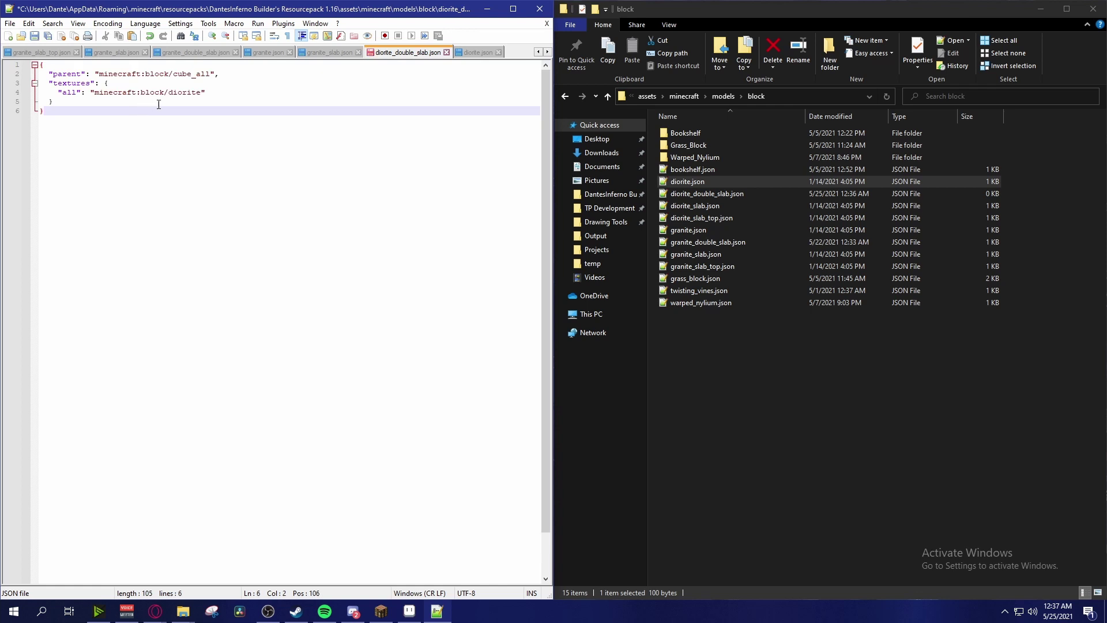
Set the "all" texture in diorite_double_slab.json to minecraft:block/diorite_double_slab.
drag(193, 74, 176, 73)
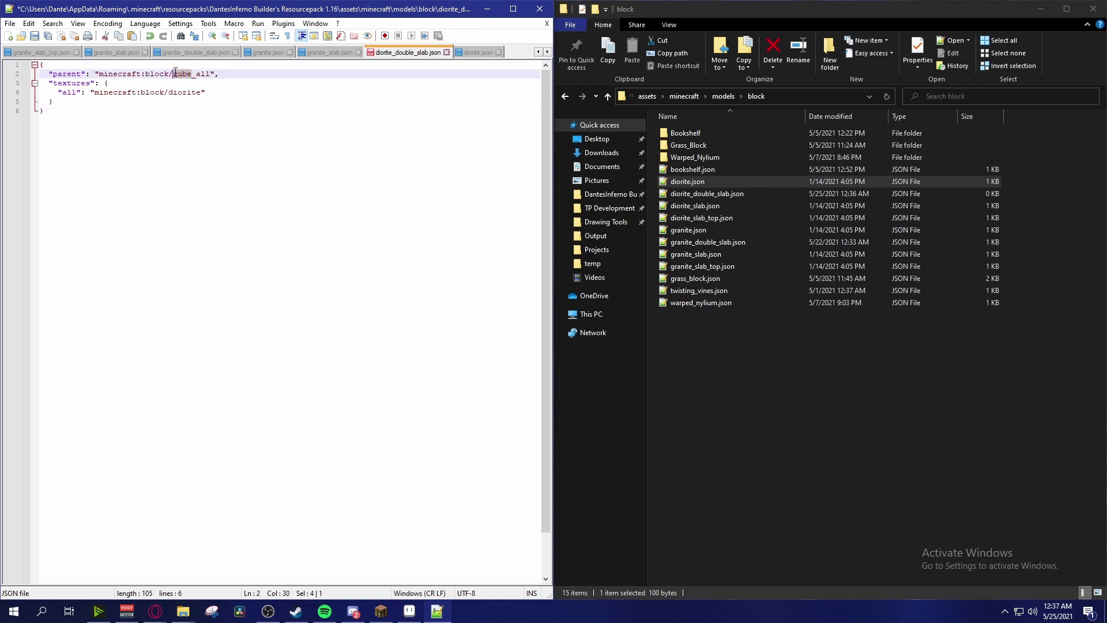
click(202, 92)
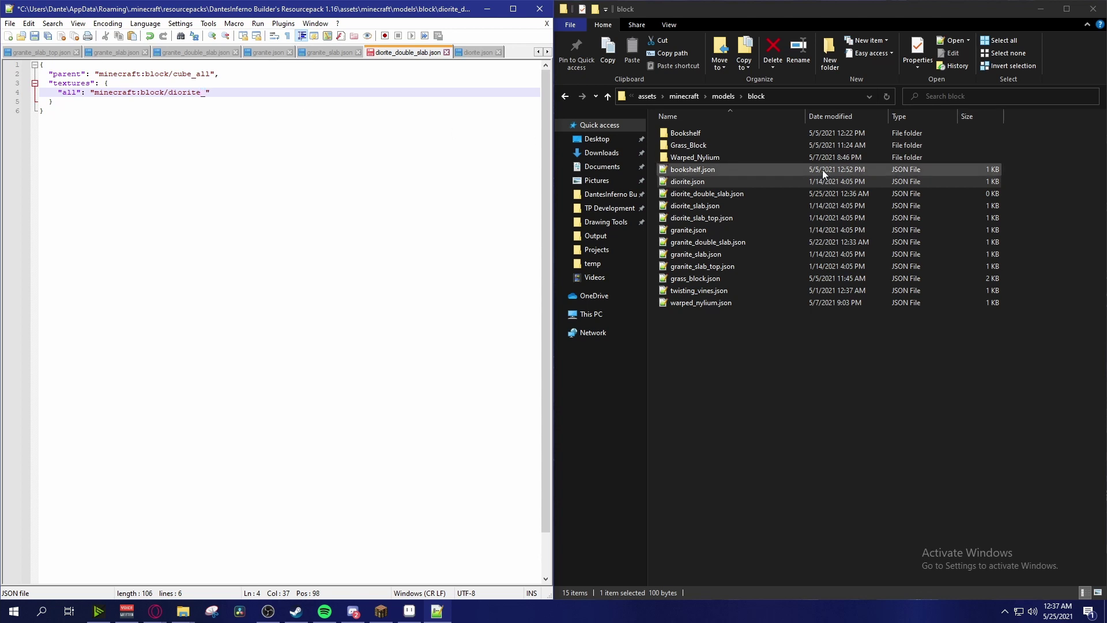
text(_dou)
key(BackSpace)
key(BackSpace)
key(BackSpace)
text(double_slab)
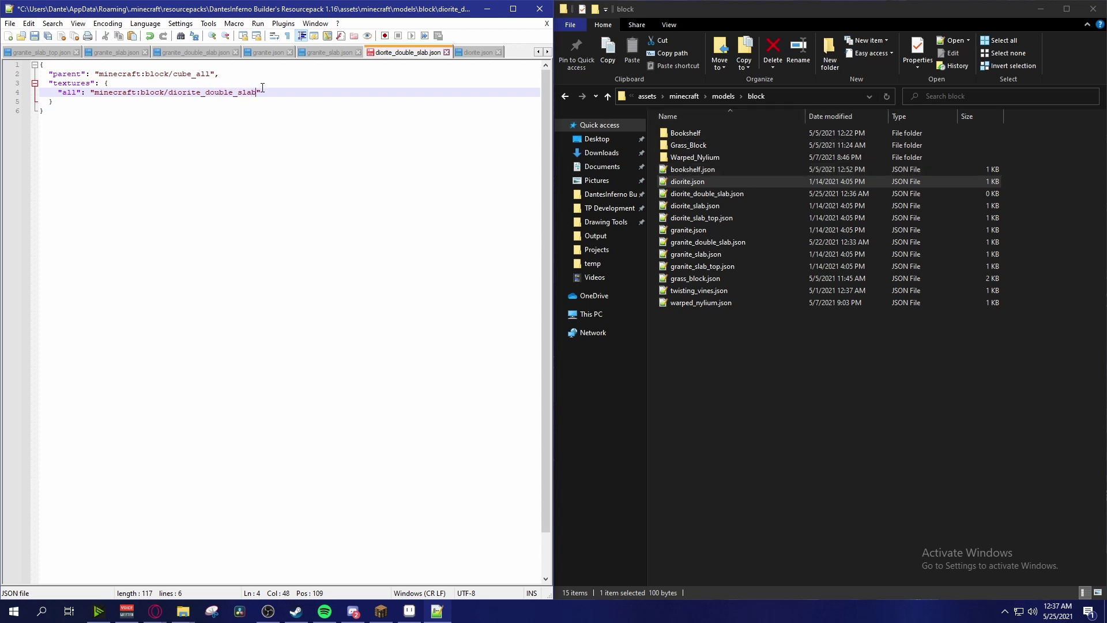
Check the diorite_double_slab name against the image in the resource pack's textures\block folder, and save diorite_double_slab.json.
drag(251, 91, 171, 95)
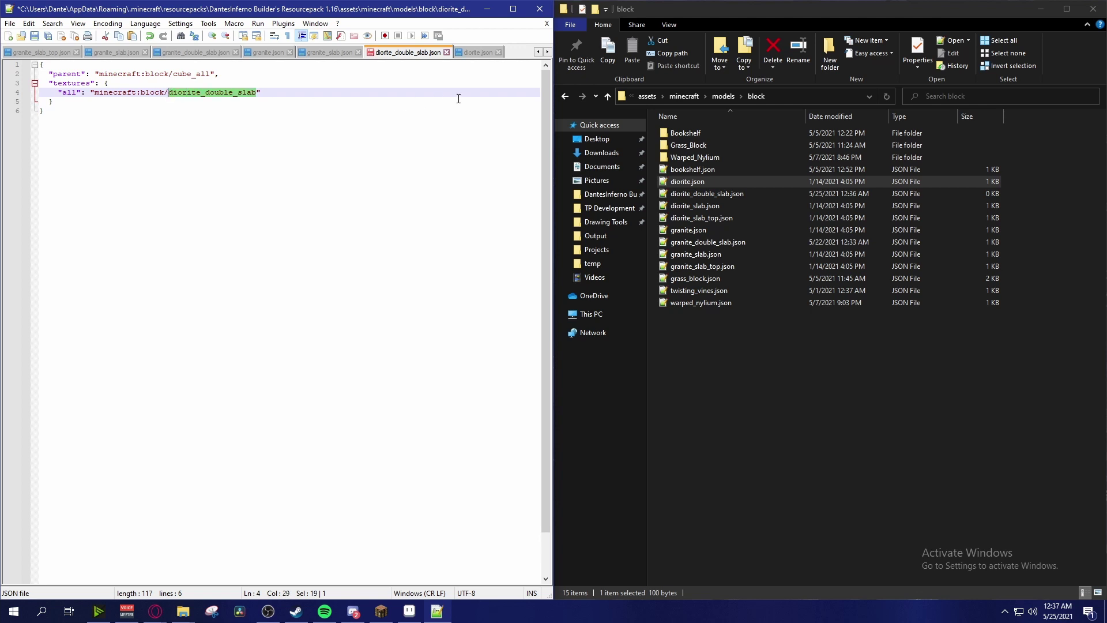
click(725, 97)
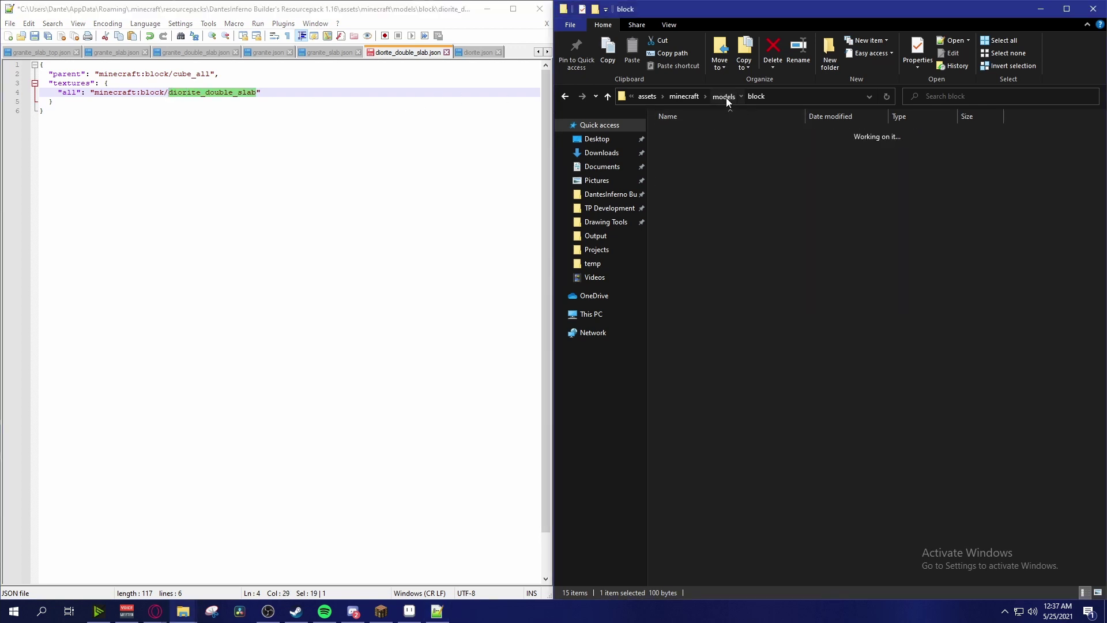
click(686, 96)
double_click(709, 244)
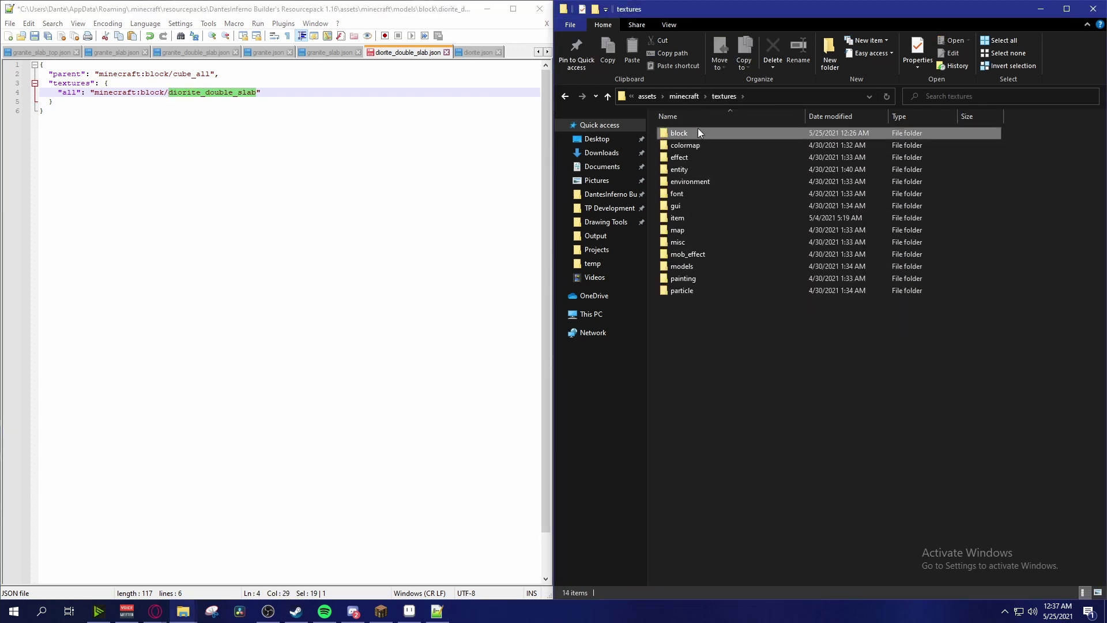
click(698, 133)
double_click(698, 132)
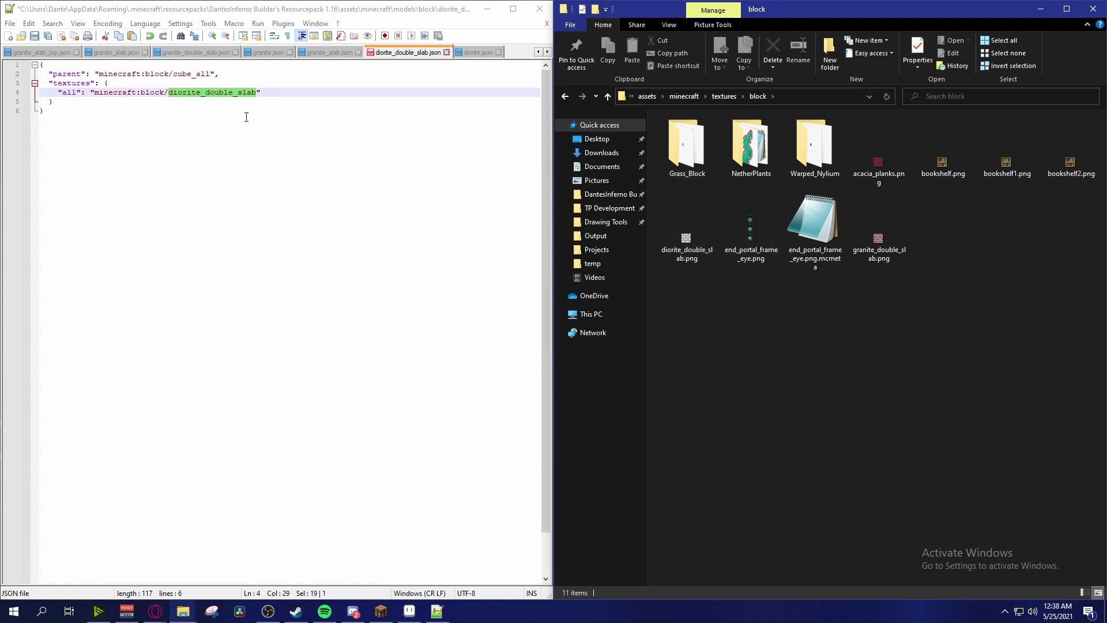
click(254, 93)
key(ctrl+s)
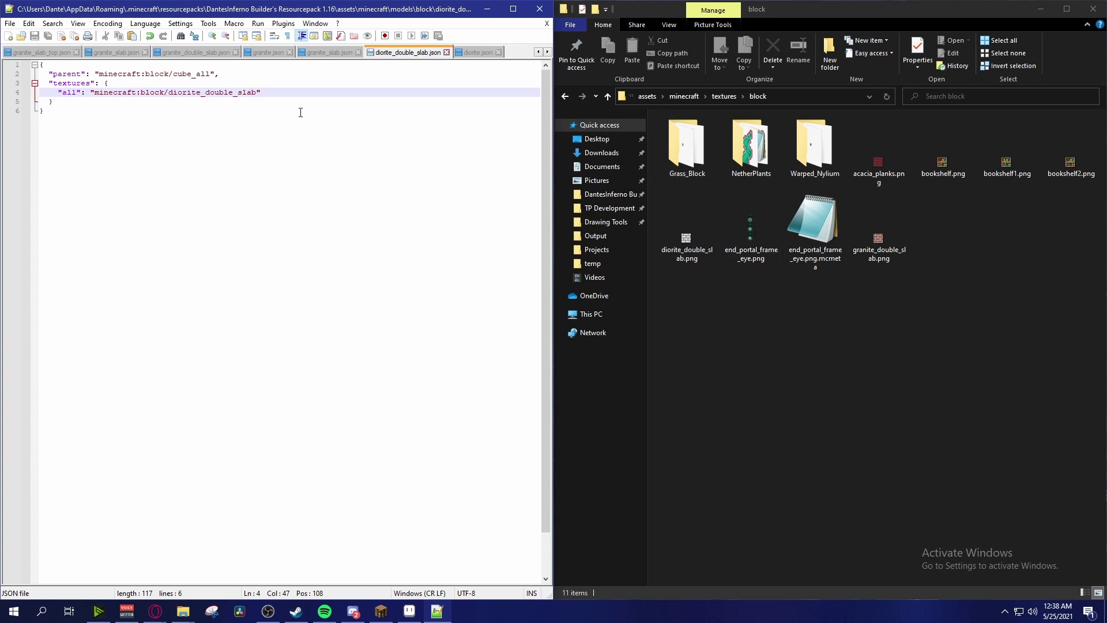
Show the resource pack's blockstates folder beside the blockstates folder of TP Development.
click(686, 96)
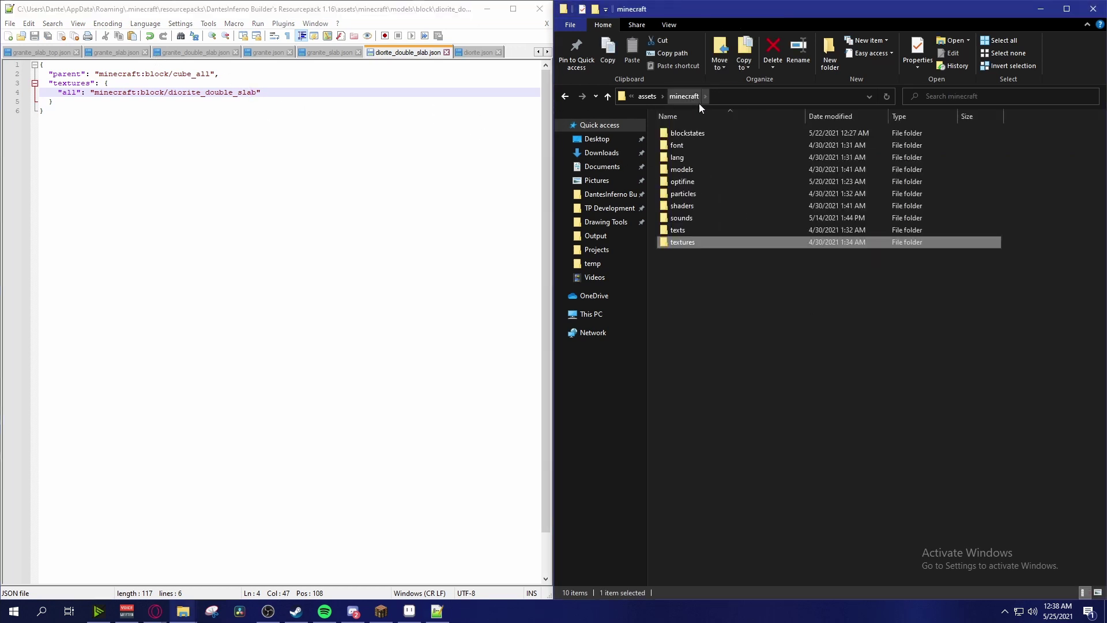
double_click(704, 135)
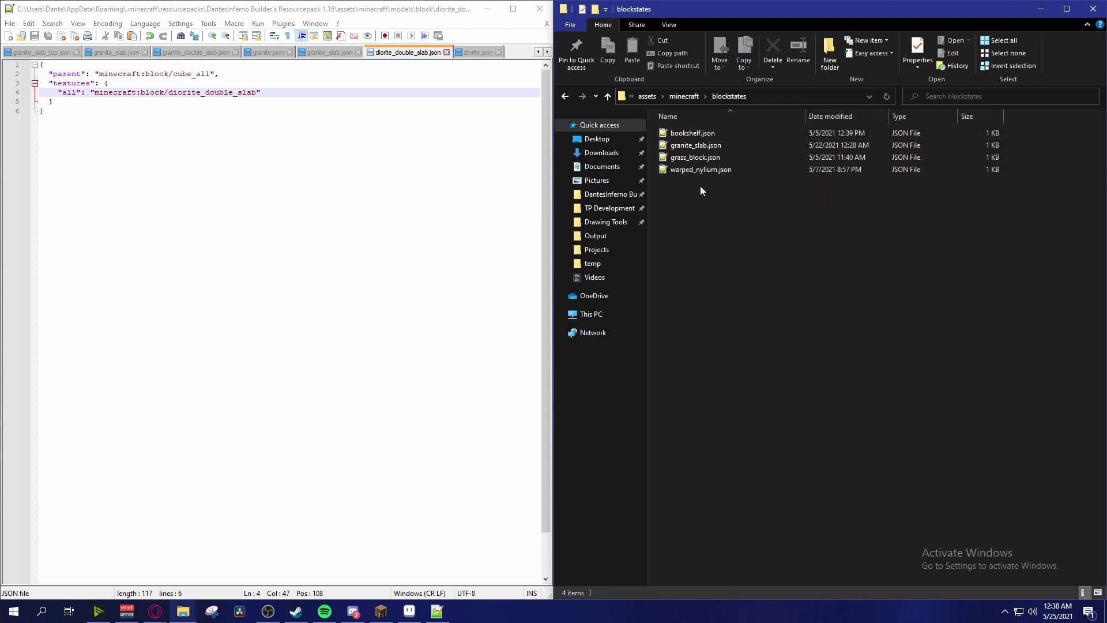
click(331, 52)
click(488, 9)
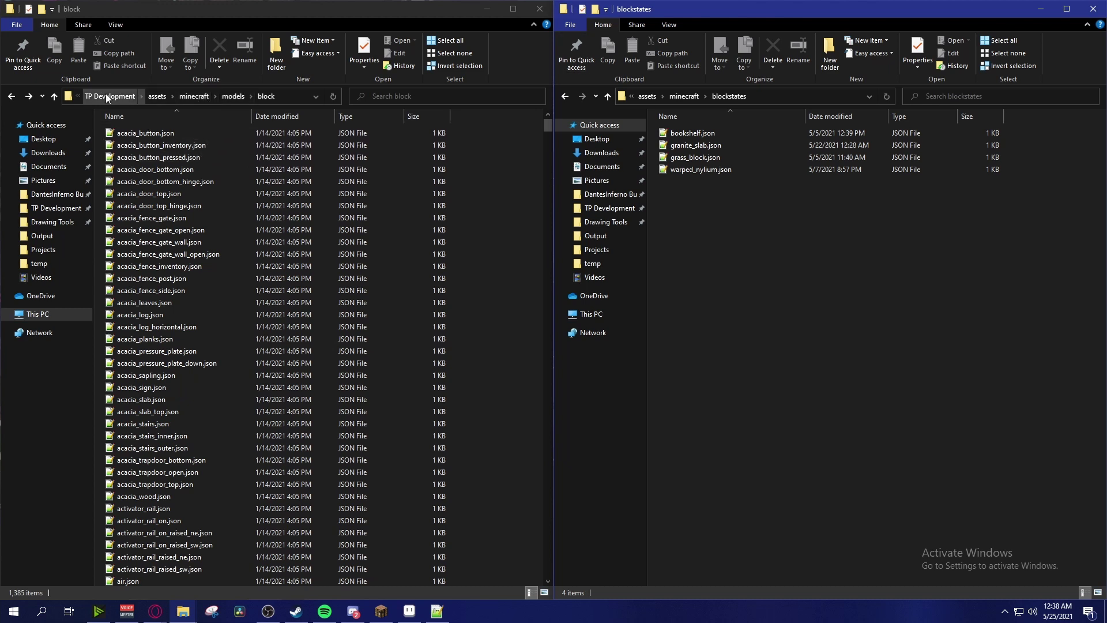
click(194, 96)
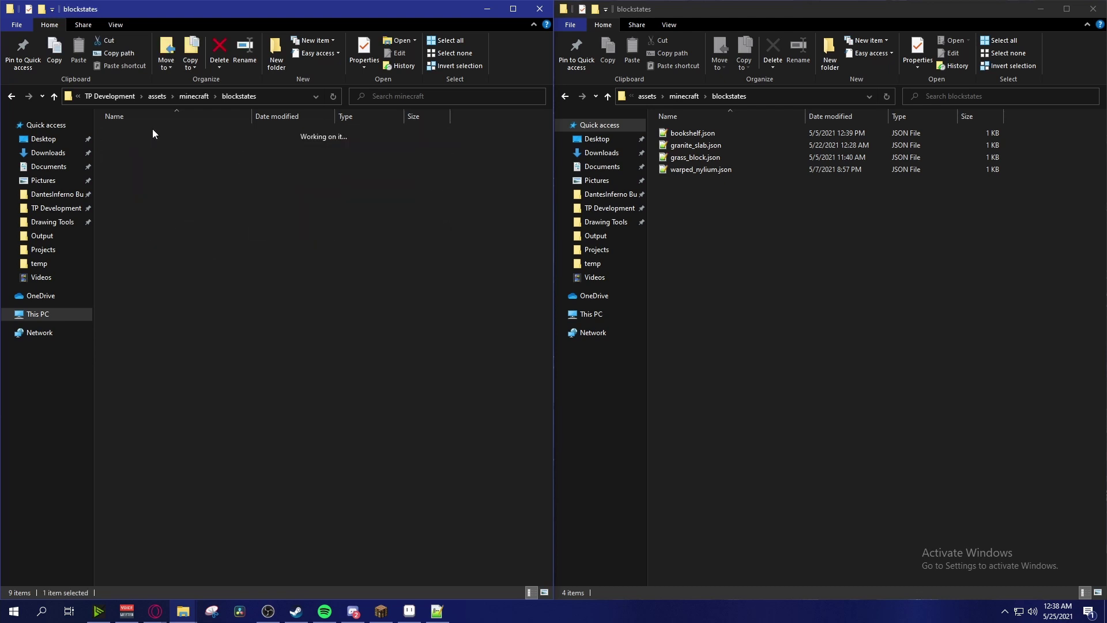
double_click(152, 130)
Search the TP Development blockstates for "diorite" and move diorite_slab.json into the resource pack's blockstates folder.
click(427, 96)
text(dior)
text(ite)
key(Return)
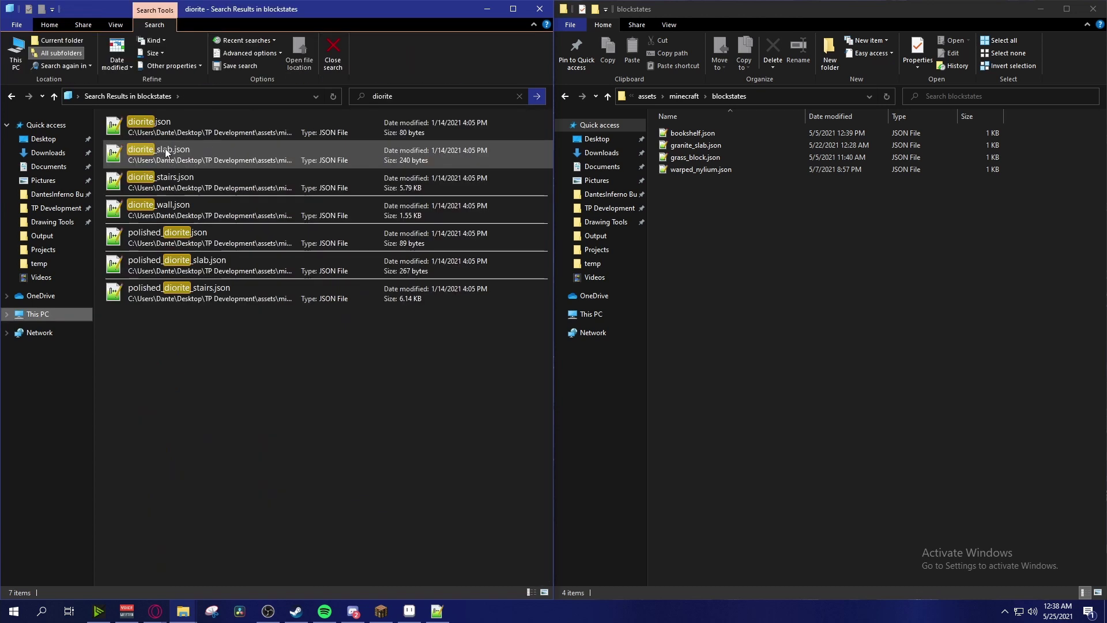
drag(188, 159, 895, 324)
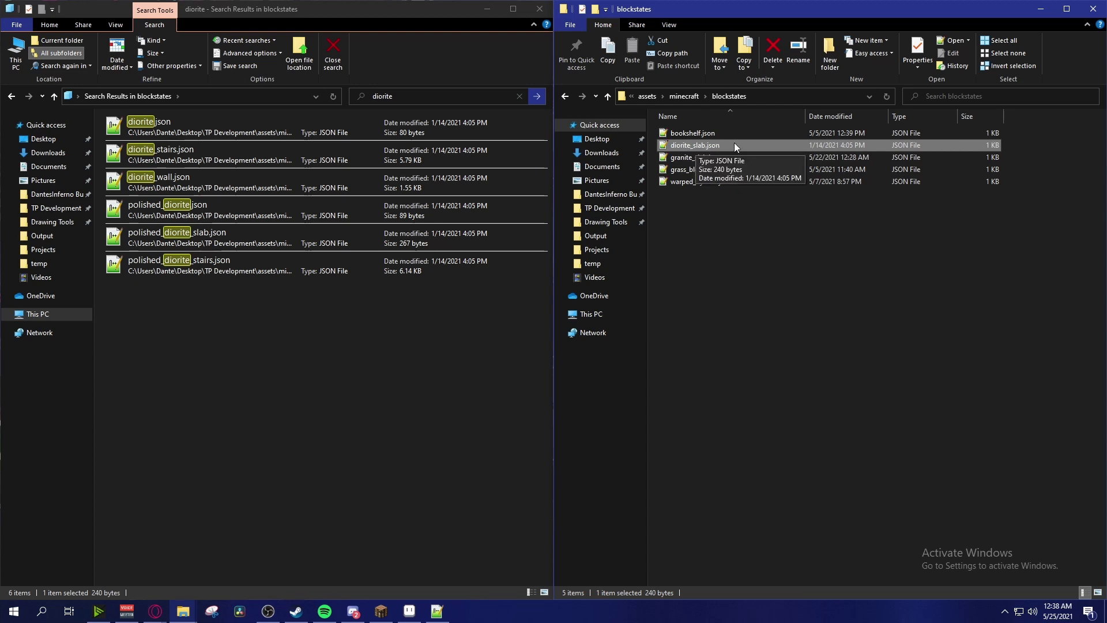
Open the diorite_slab.json blockstate in Notepad++ and locate diorite_double_slab.json in the resource pack's models\block folder.
double_click(712, 146)
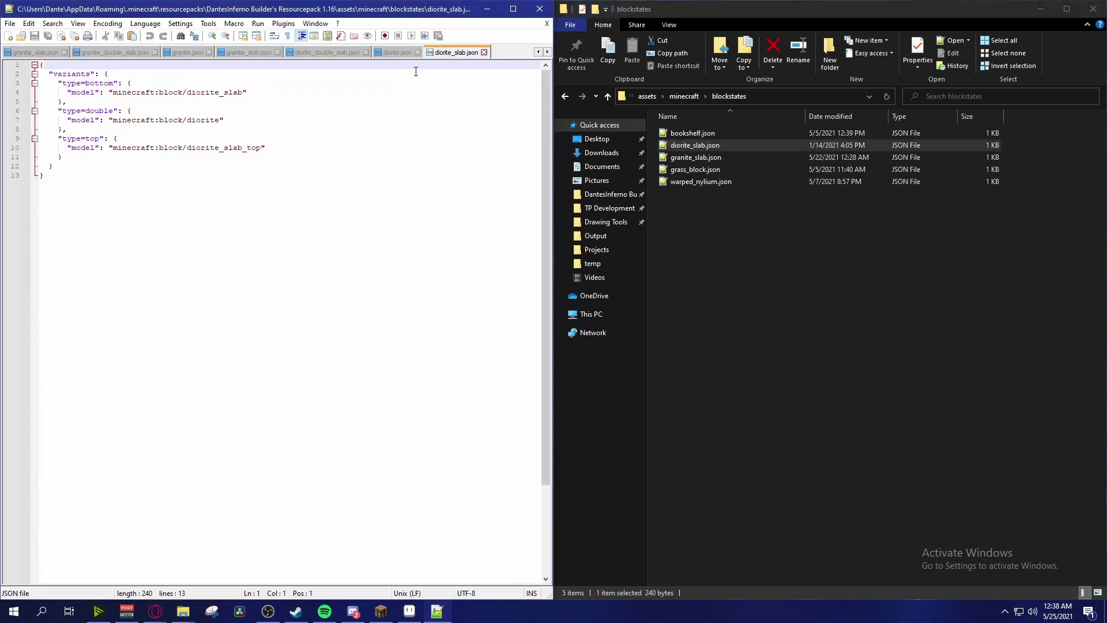
click(684, 95)
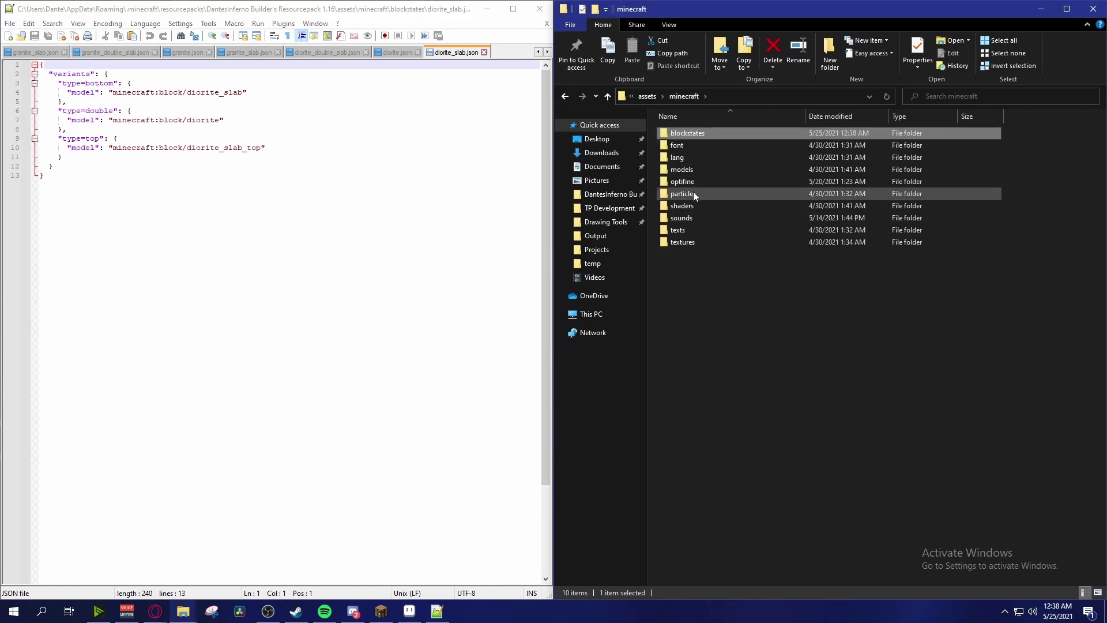
double_click(695, 170)
double_click(694, 133)
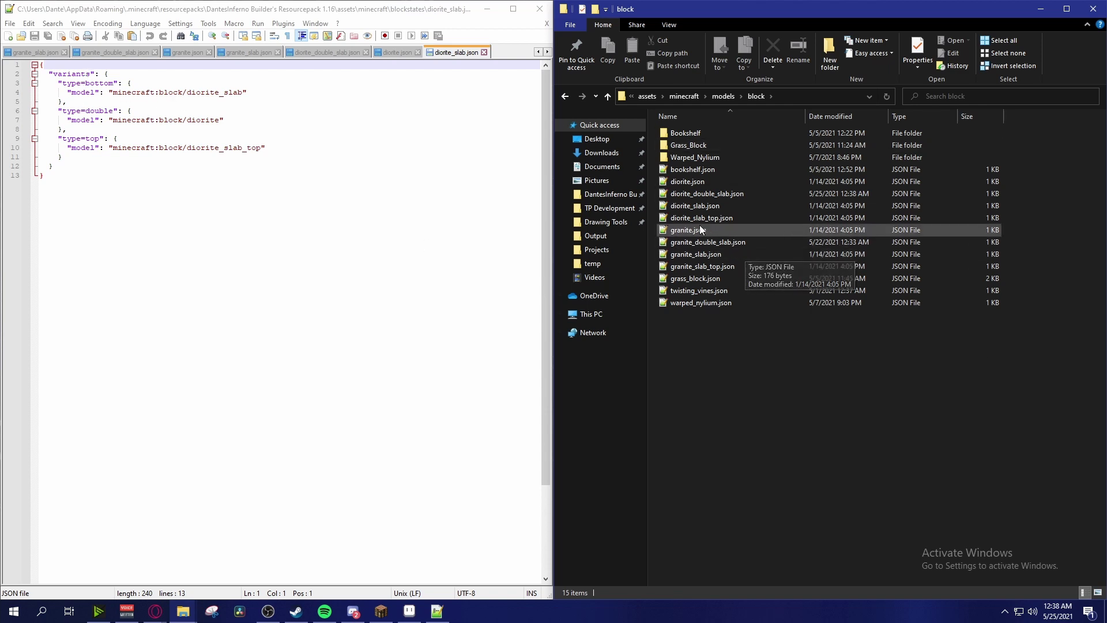
click(705, 198)
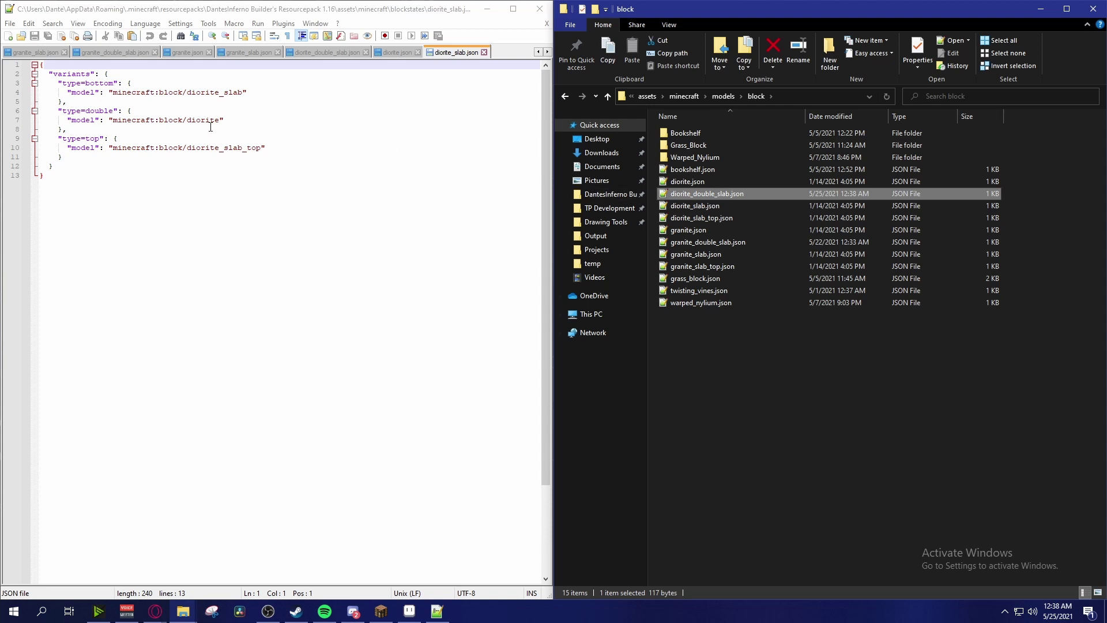
Set the type=double model in the diorite_slab.json blockstate to minecraft:block/diorite_double_slab and save the file.
drag(63, 112, 113, 111)
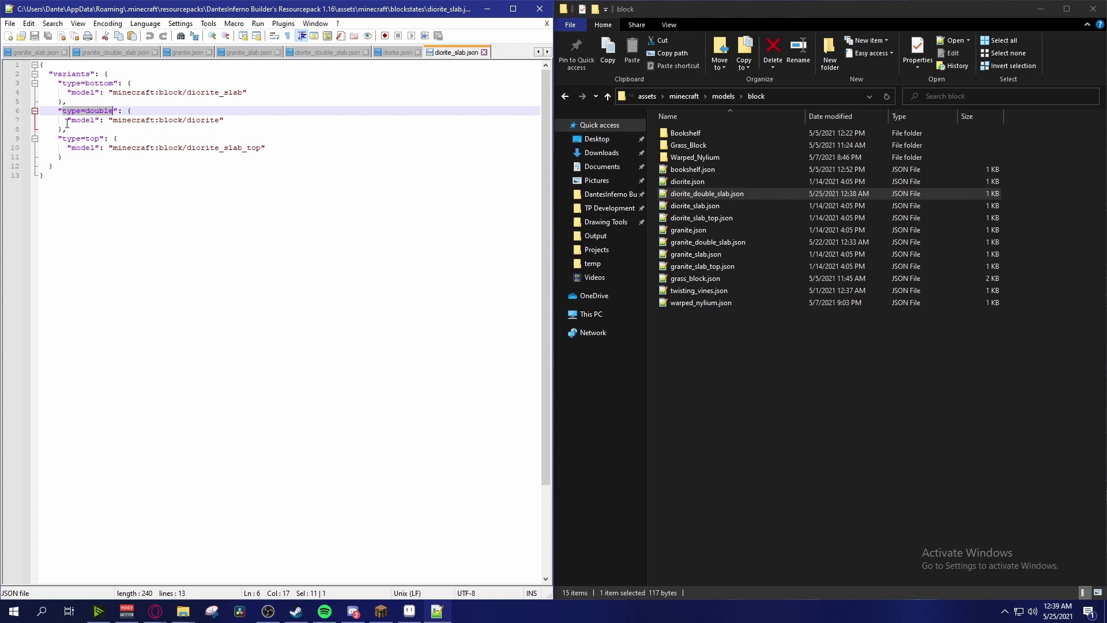
drag(68, 123, 222, 120)
click(221, 120)
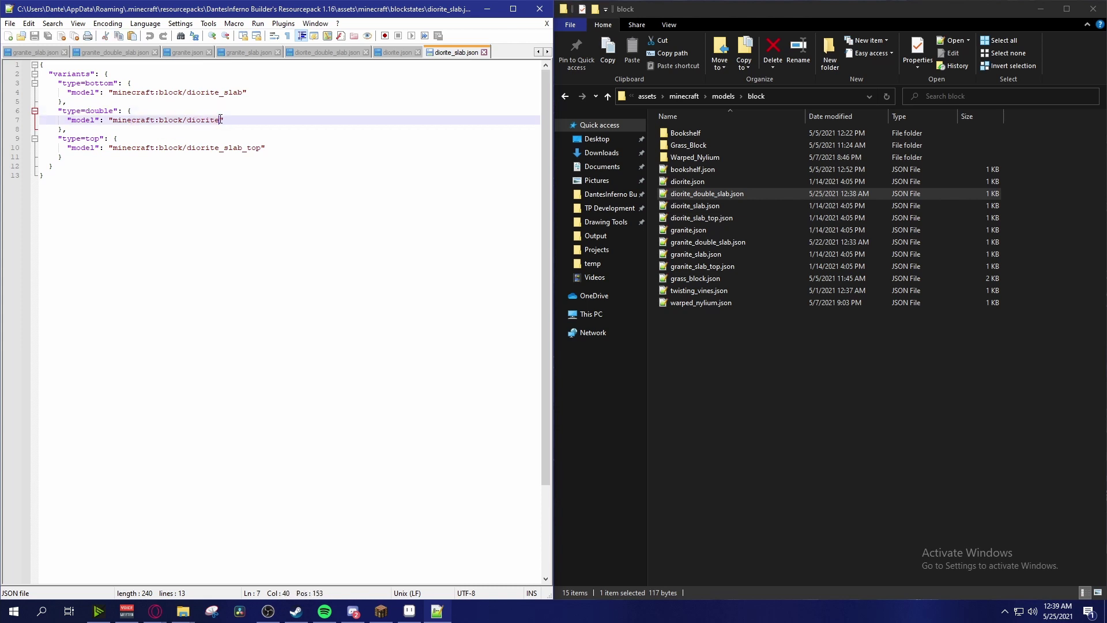
text(_s)
key(BackSpace)
text(double_sl)
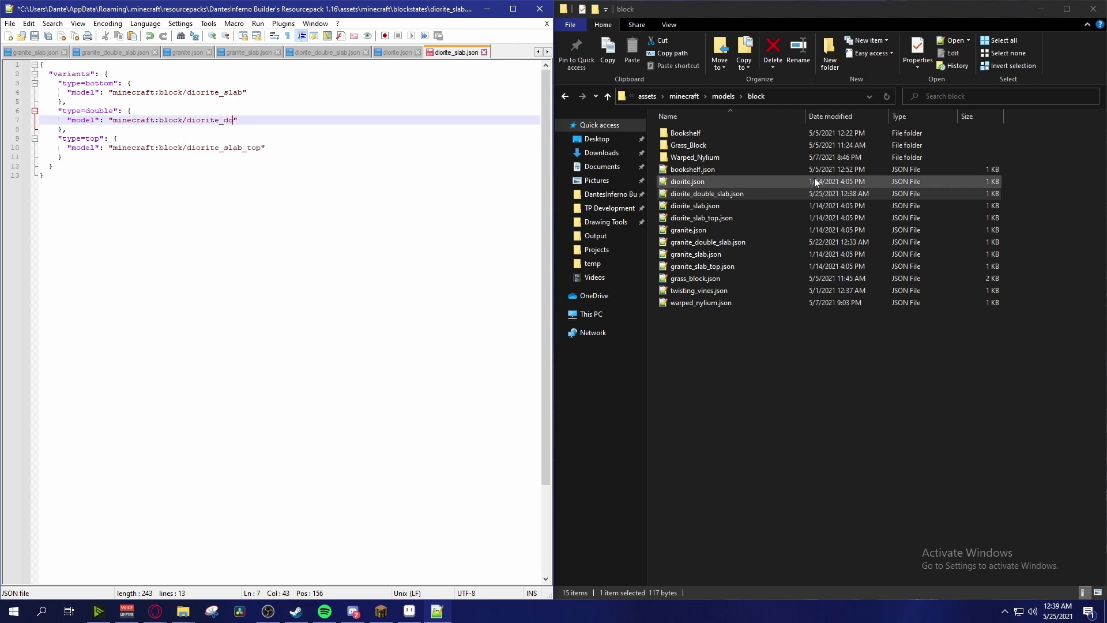
text(av)
key(BackSpace)
text(ble_slab)
key(ctrl+s)
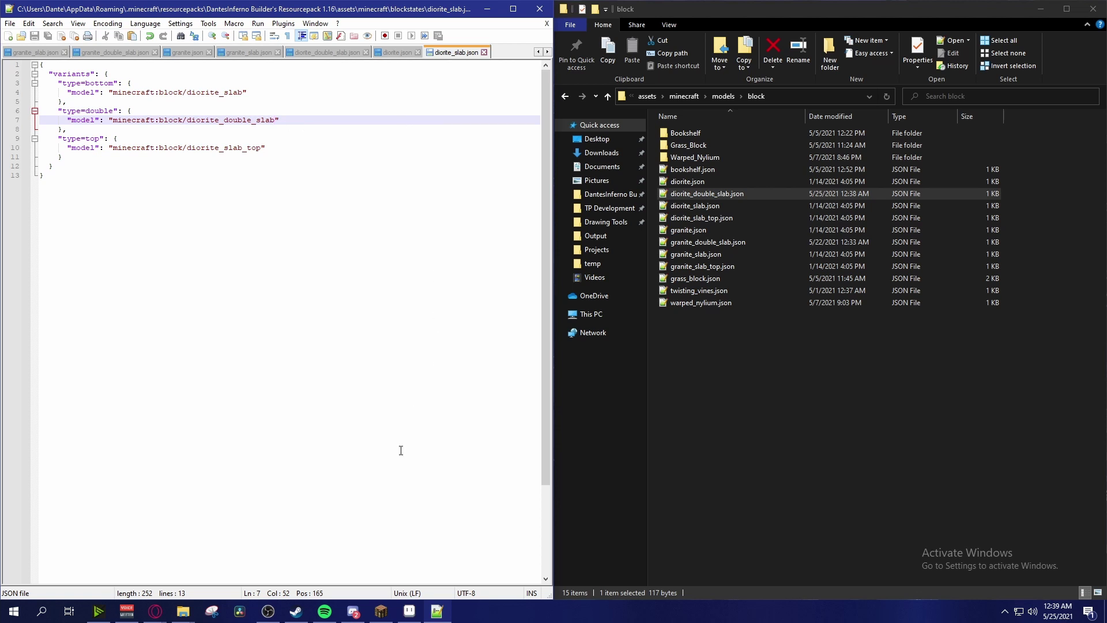
Switch to Minecraft, reload the resource packs, and inspect the diorite double slab wall from several sides.
click(385, 616)
key(F3+t)
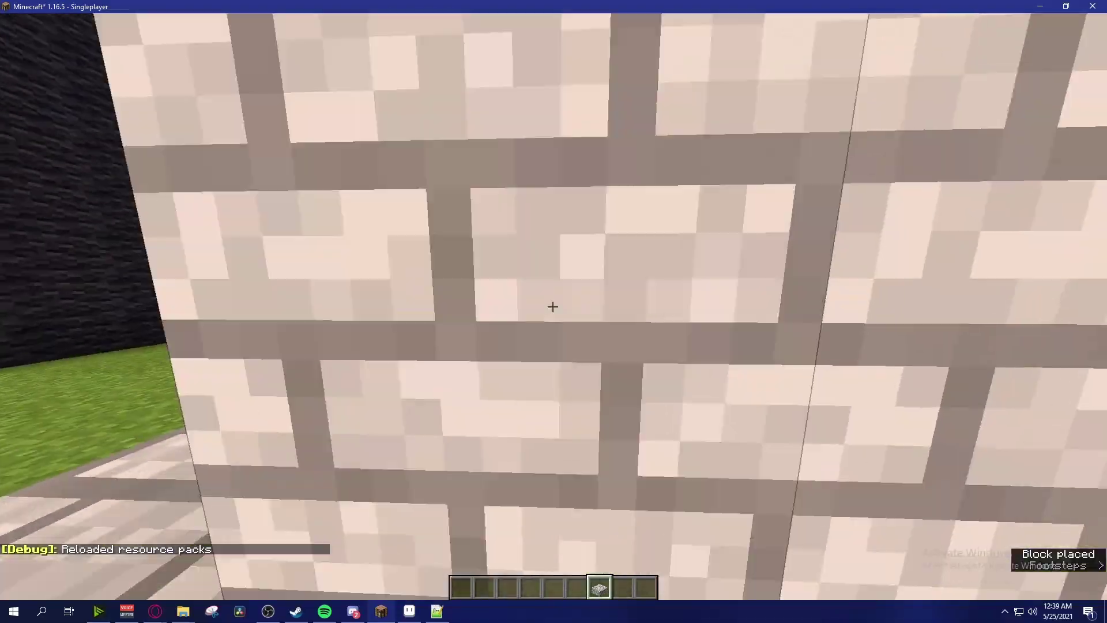
key(2)
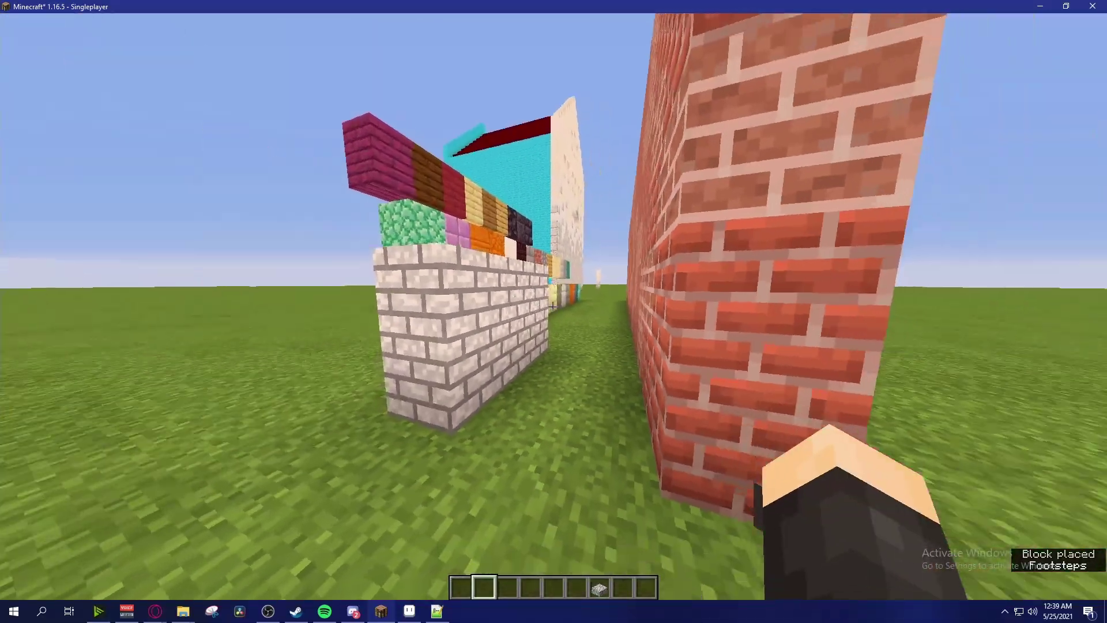
key(w)
key(s)
key(d)
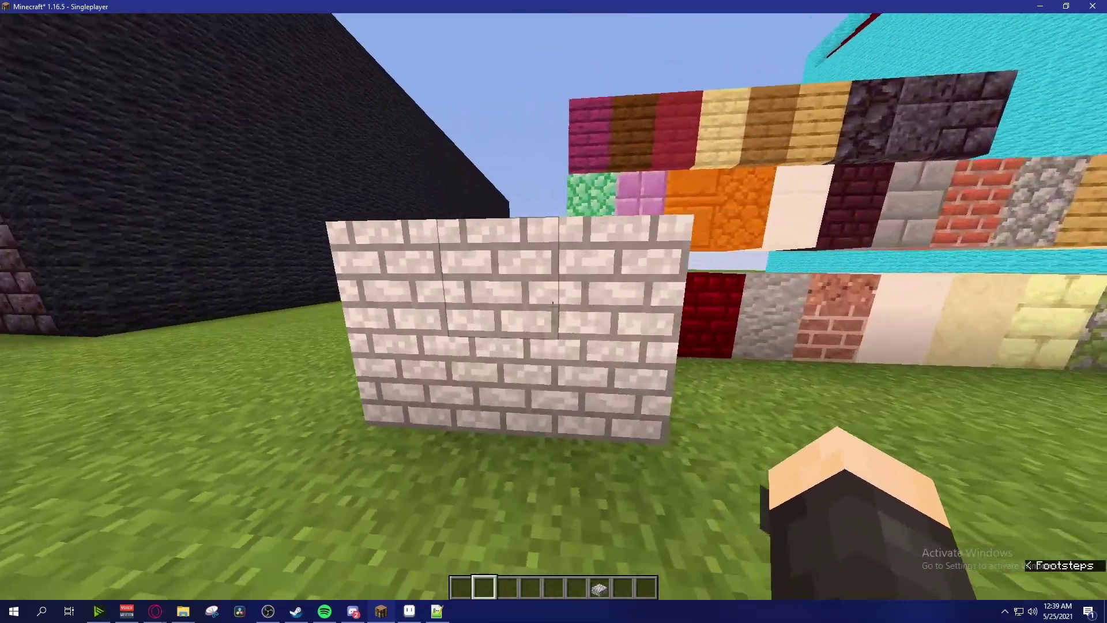
key(w)
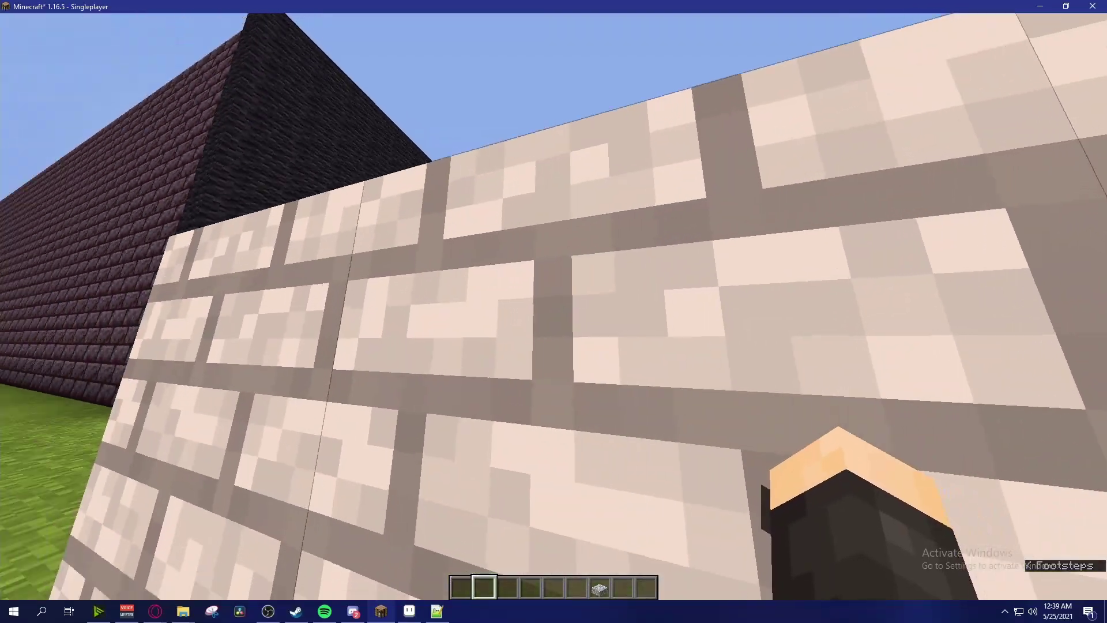
key(w)
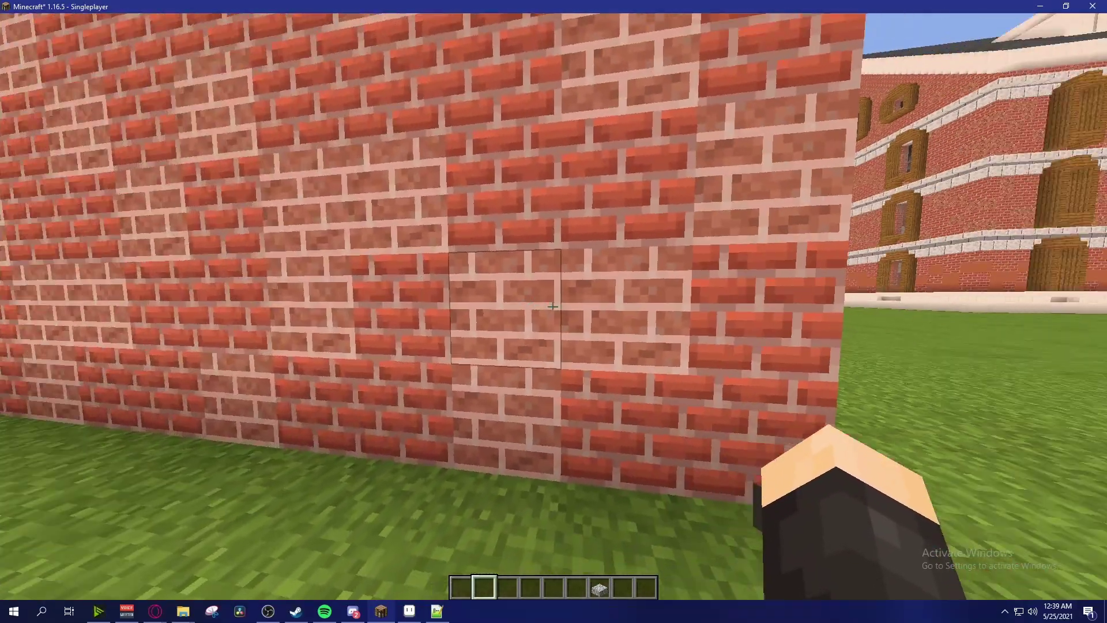
key(s)
key(s)
key(w)
Break a few blocks and walk over to the large building facade.
click(554, 307)
click(553, 307)
click(553, 307)
key(w)
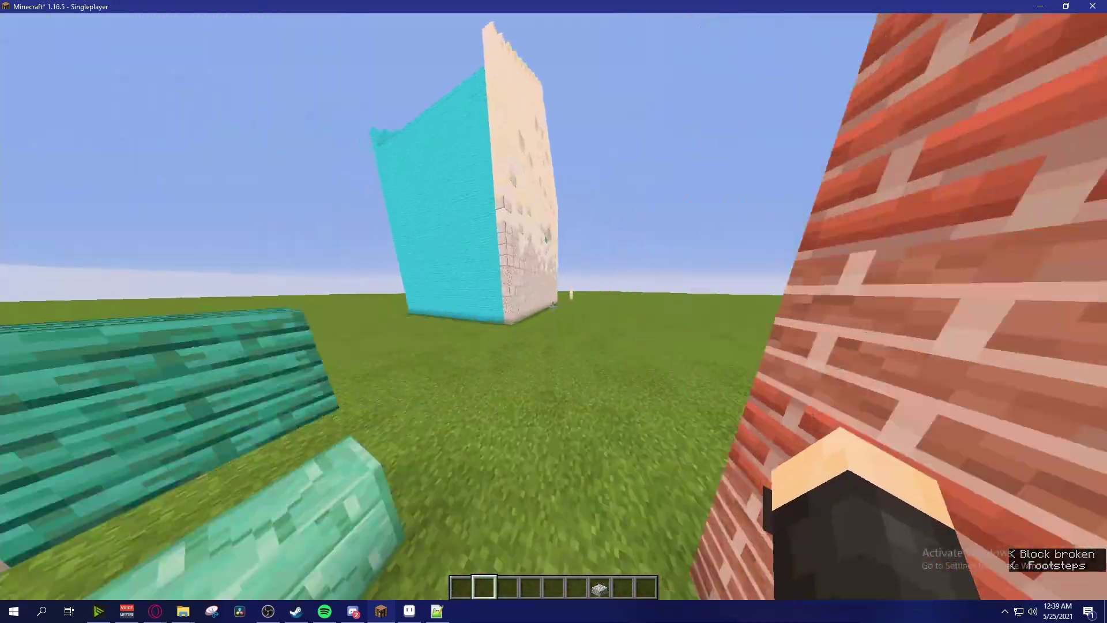
Put the selection axe into the first hotbar slot and equip it.
key(e)
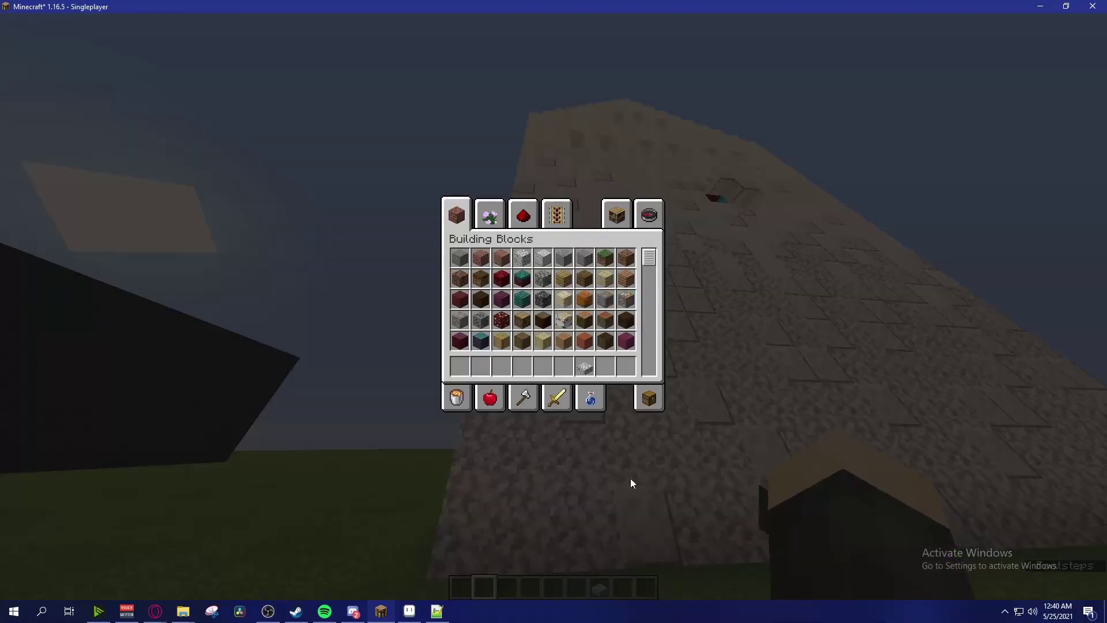
key(1)
key(e)
key(1)
Select the base of the facade with the axe, from first position (-260, 7, -13) to second position (-242, 4, -13).
key(w)
click(554, 307)
key(w)
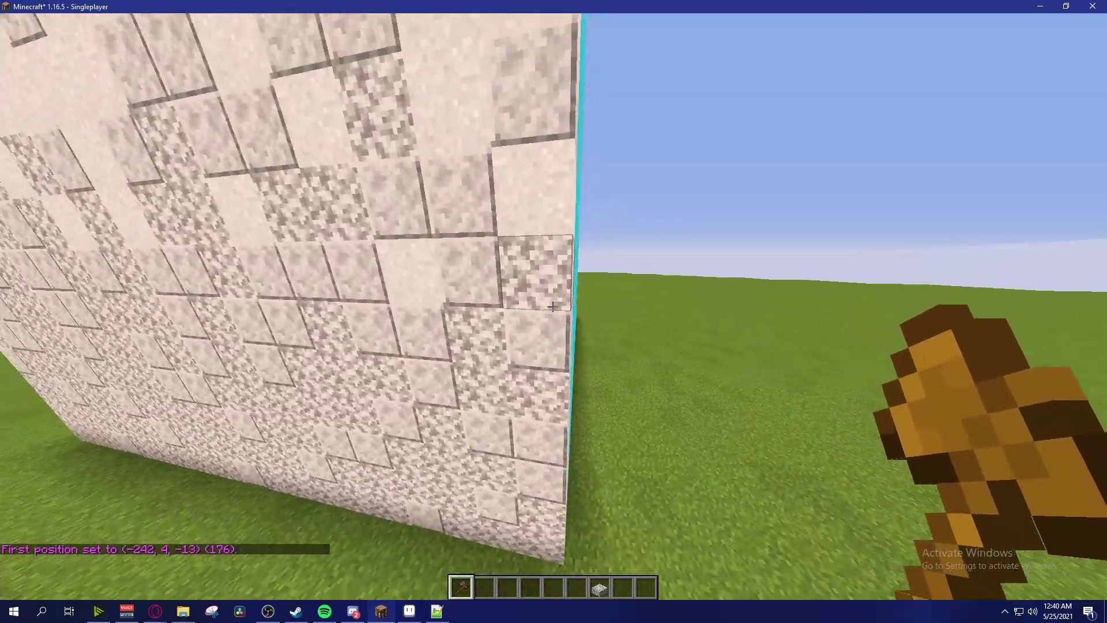
click(553, 306)
click(553, 306)
key(w)
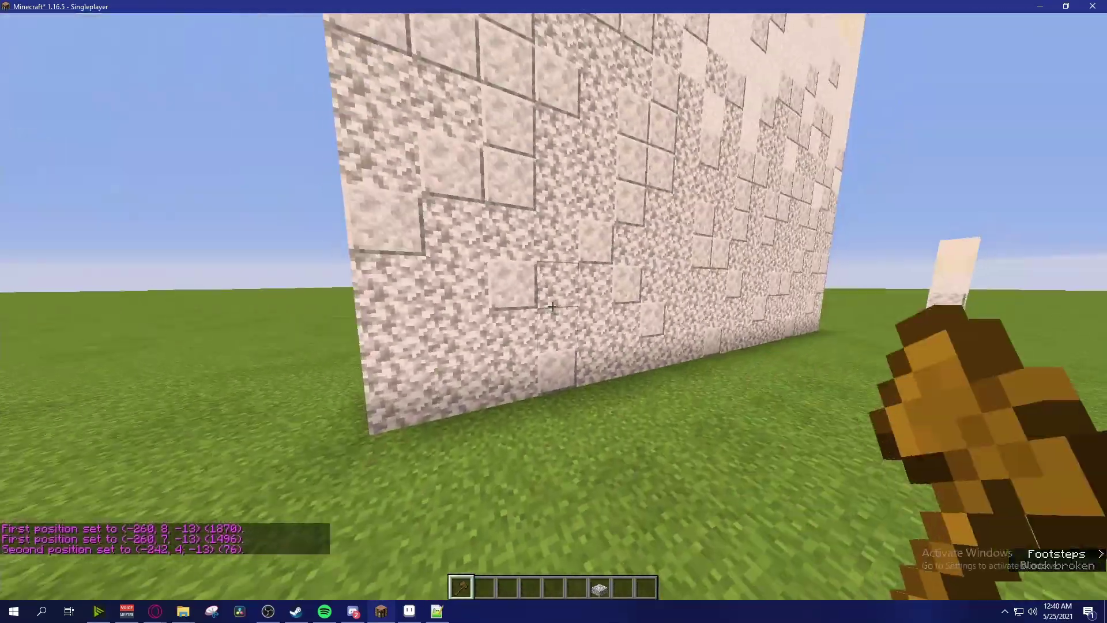
right_click(553, 307)
Replace the selected diorite with double slabs using //replace diorite diorite_slab[type=double], and view the facade from a distance.
text(t)
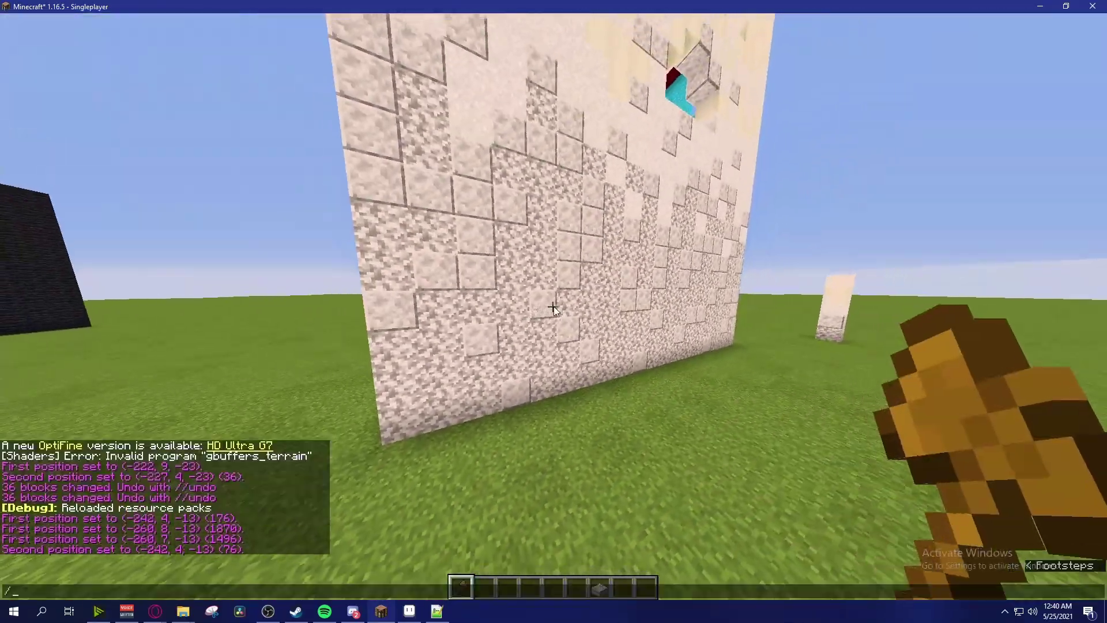
text(//replacenear)
key(BackSpace)
key(BackSpace)
key(BackSpace)
key(BackSpace)
text(diorite diorite_slab[type=double[)
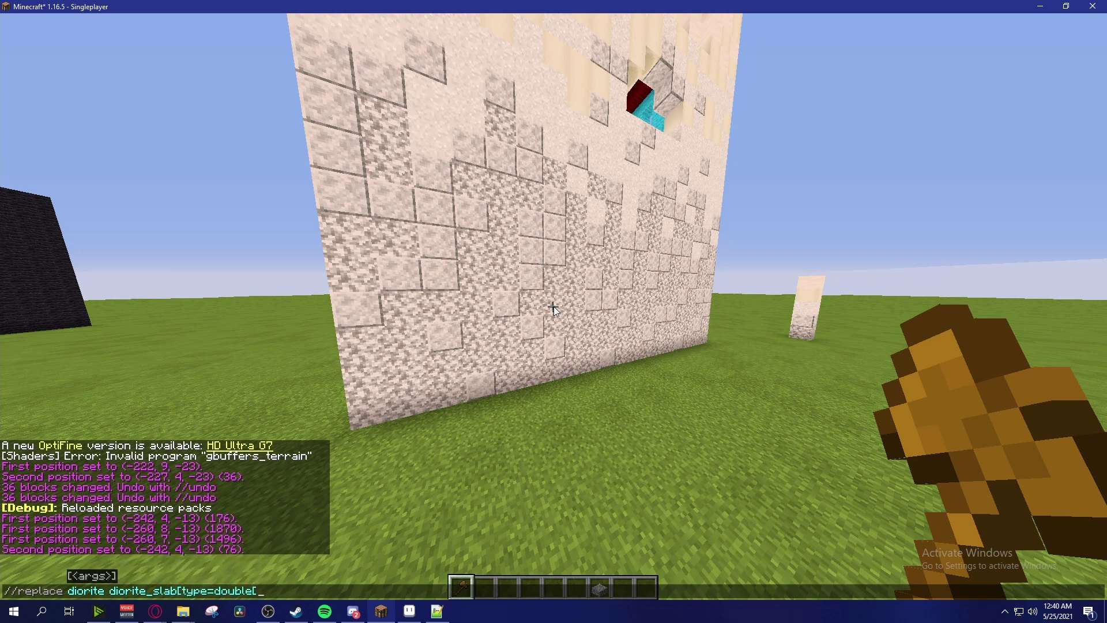
key(Return)
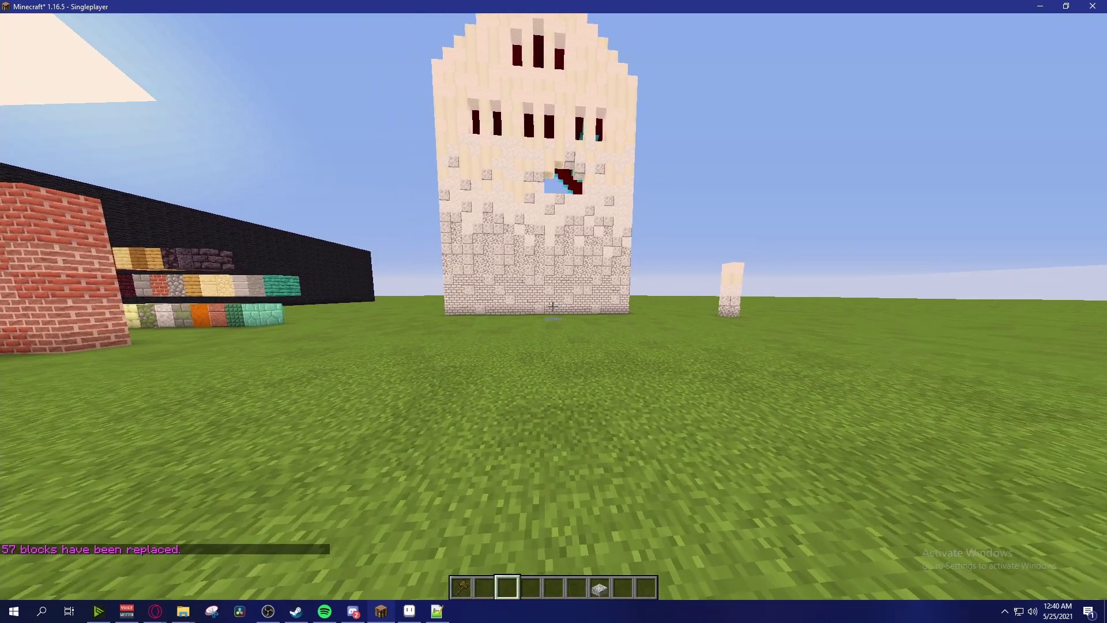
key(w)
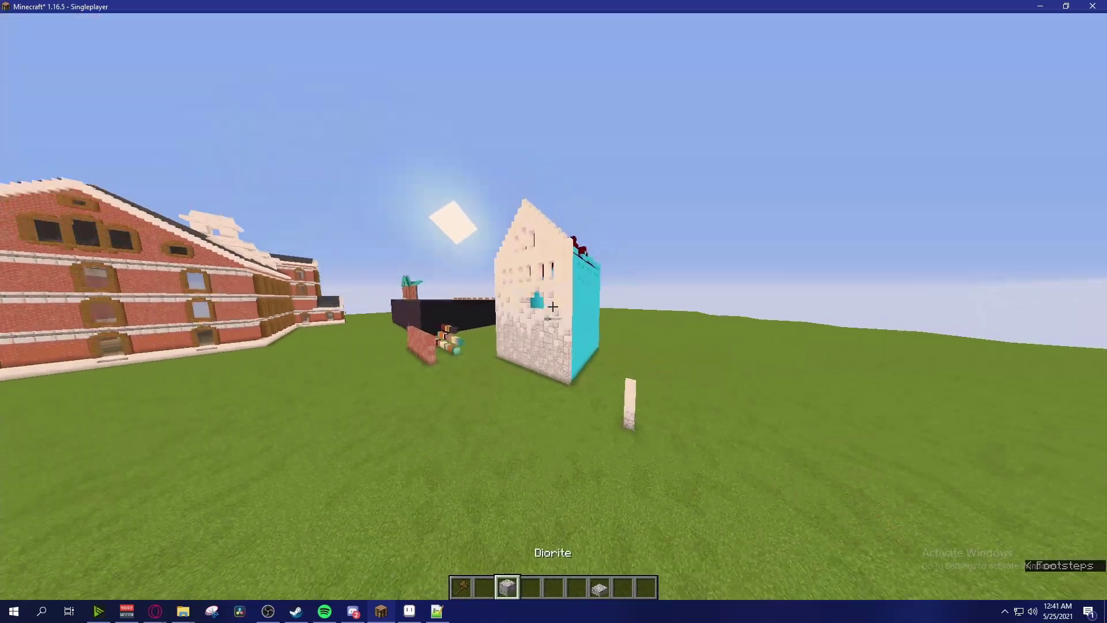
Fly around the facade and past the brick wall to examine the double slab texturing on its base from several angles.
key(w)
scroll(553, 307, down, 2)
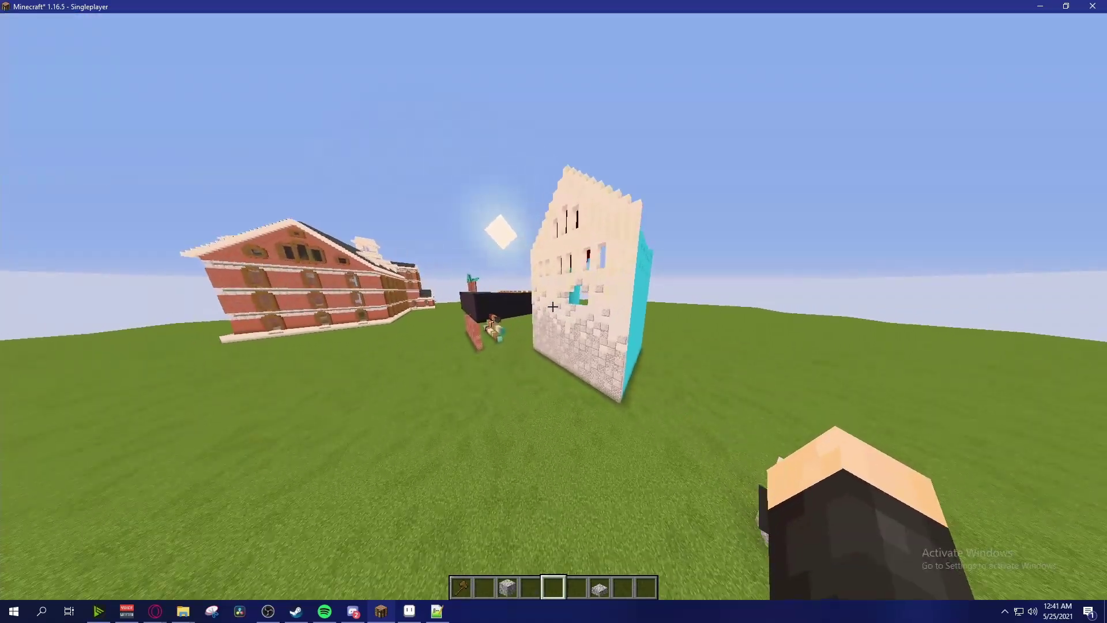
key(w)
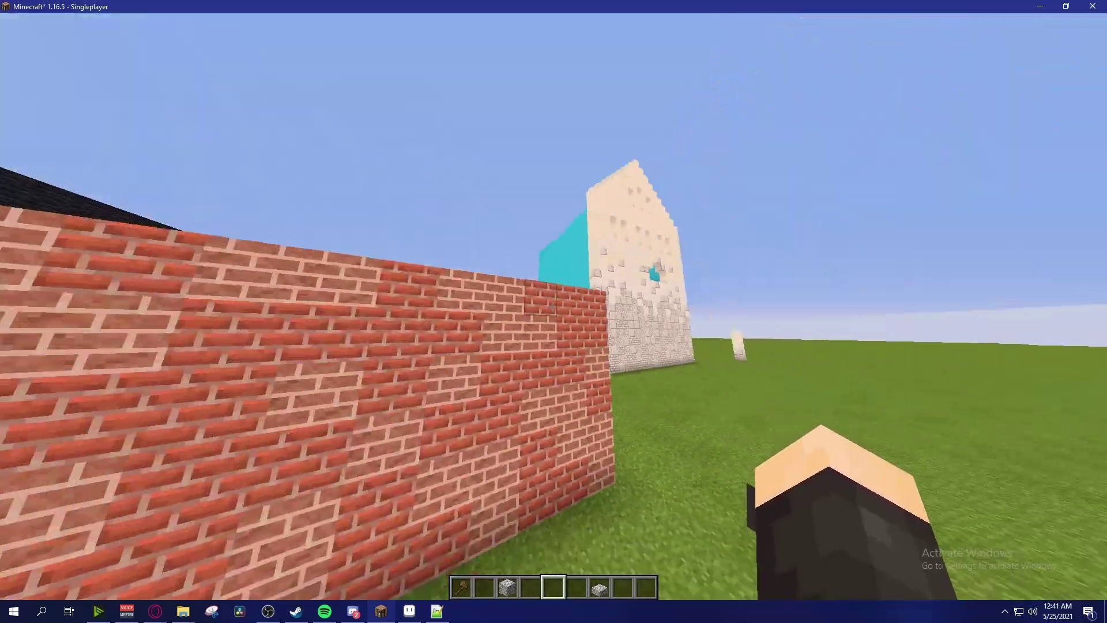
key(w)
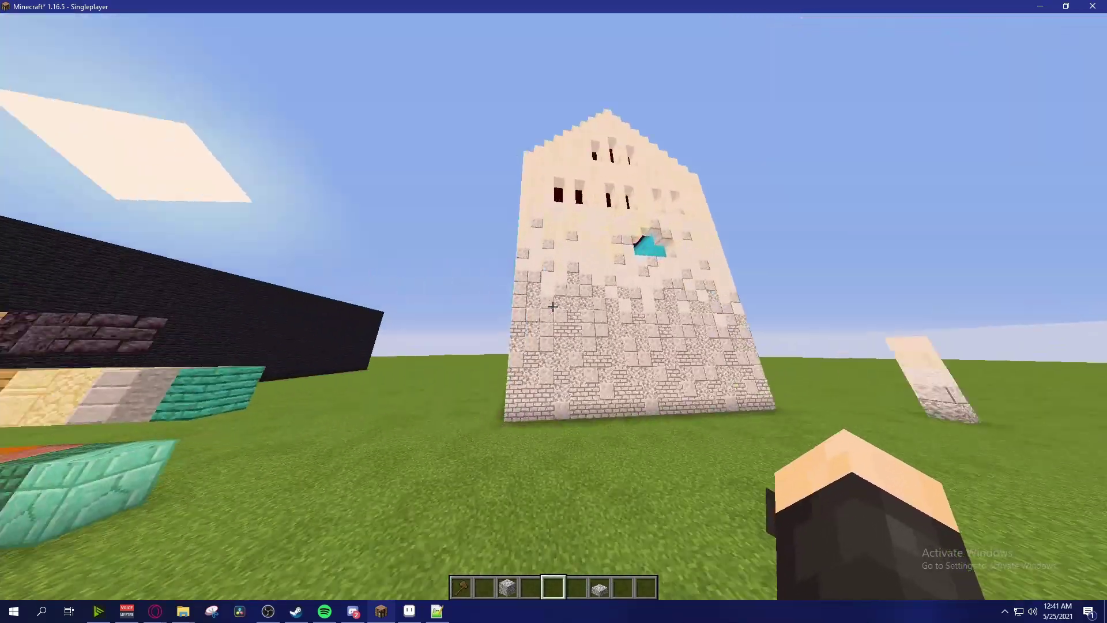
key(w)
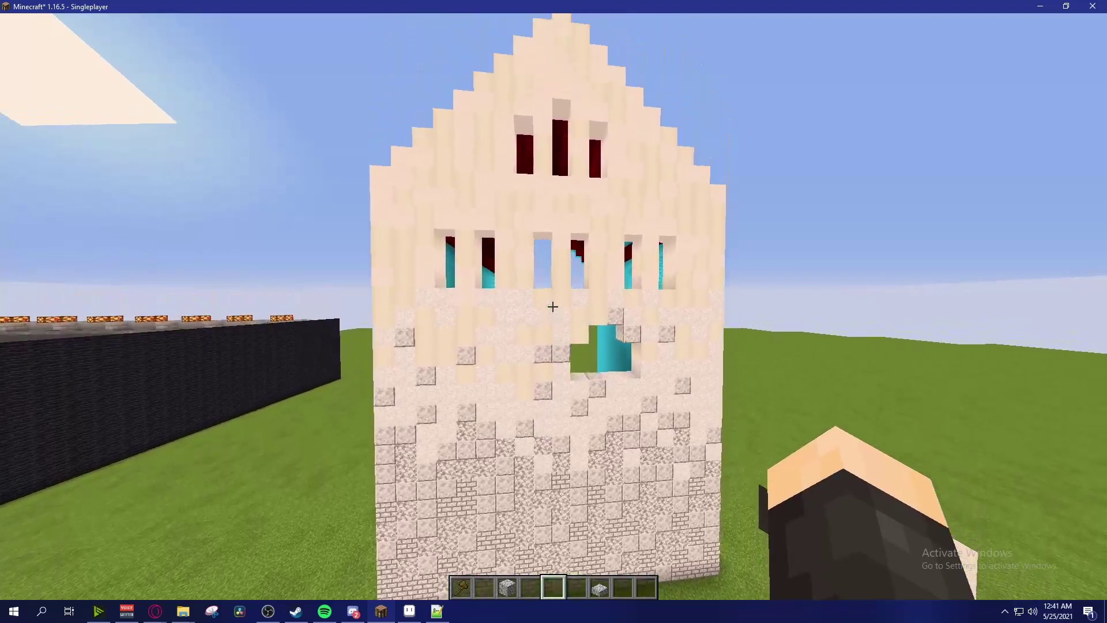
key(s)
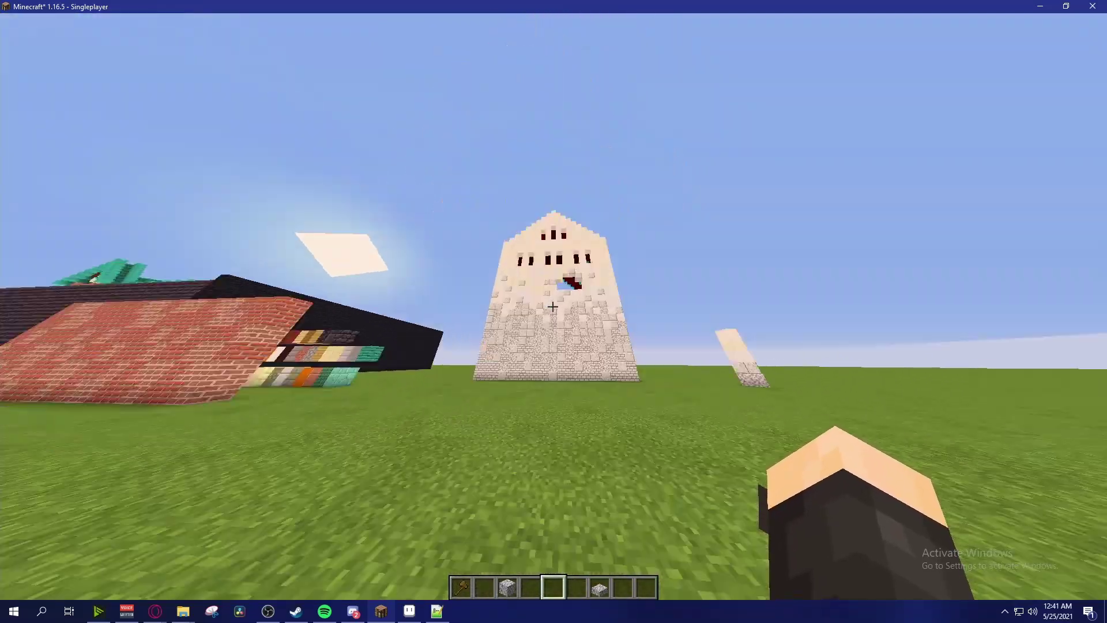
Inspect the facade's upper blocks and window openings up close, and back away to compare the whole front from a distance.
key(w)
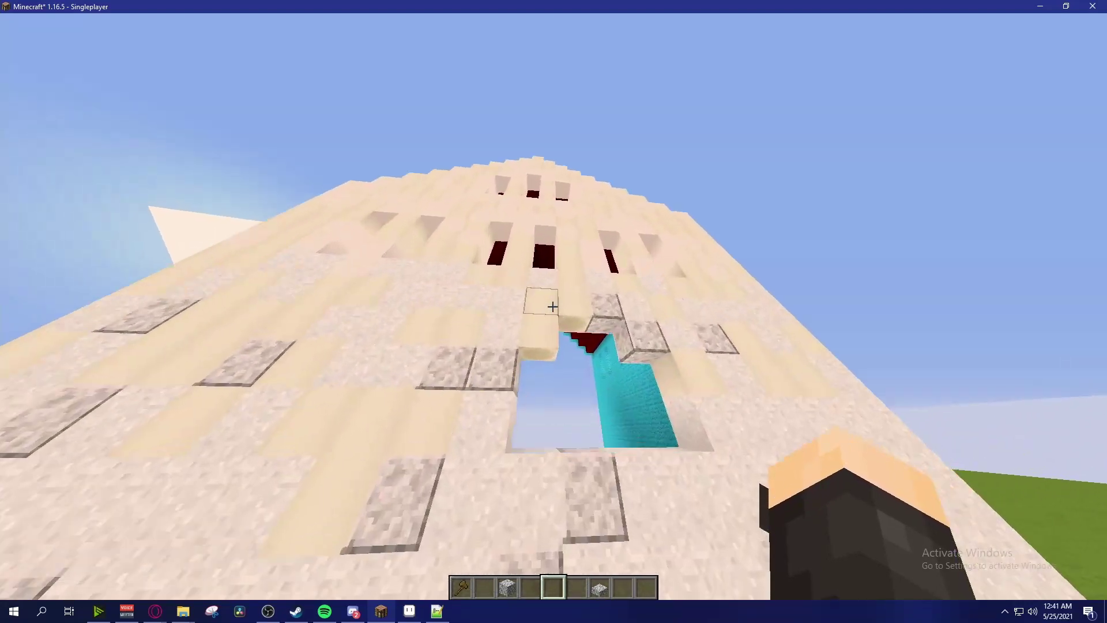
key(s)
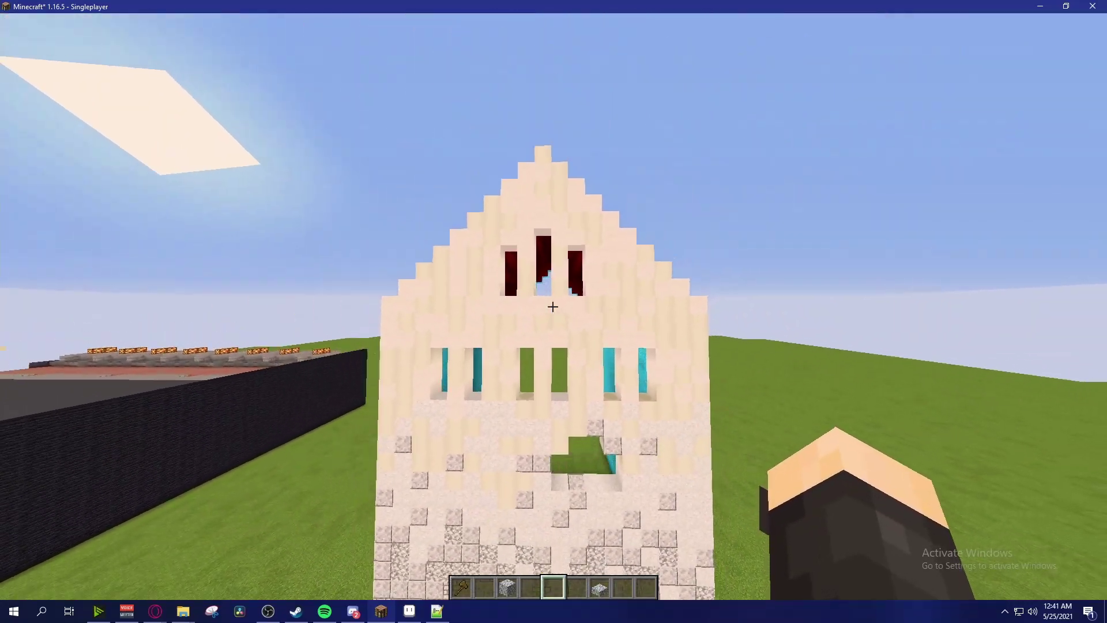
key(w)
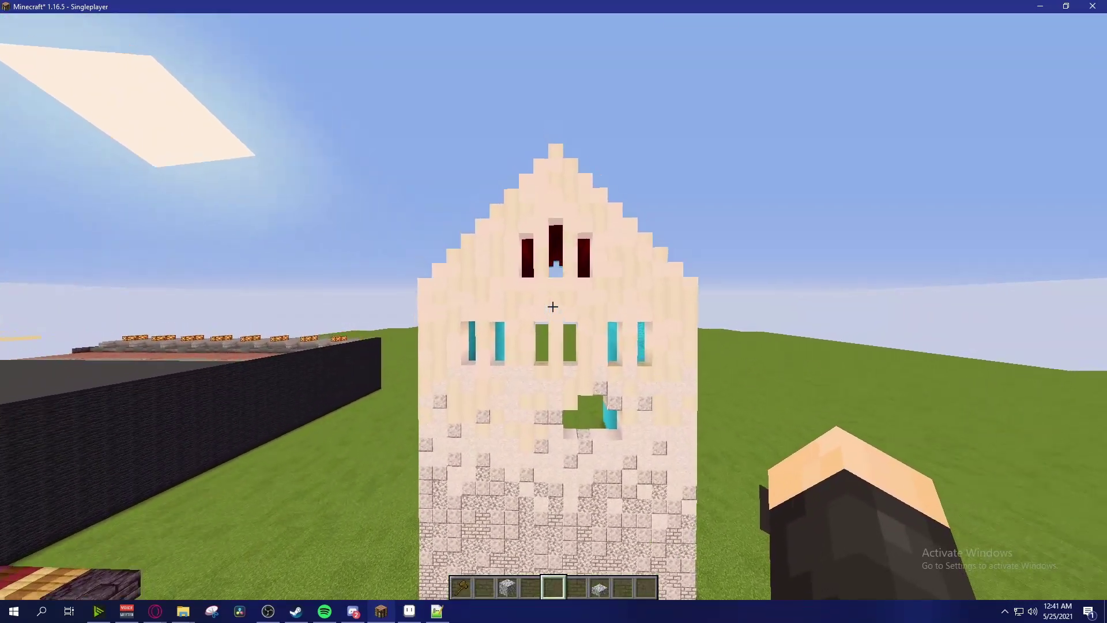
key(w)
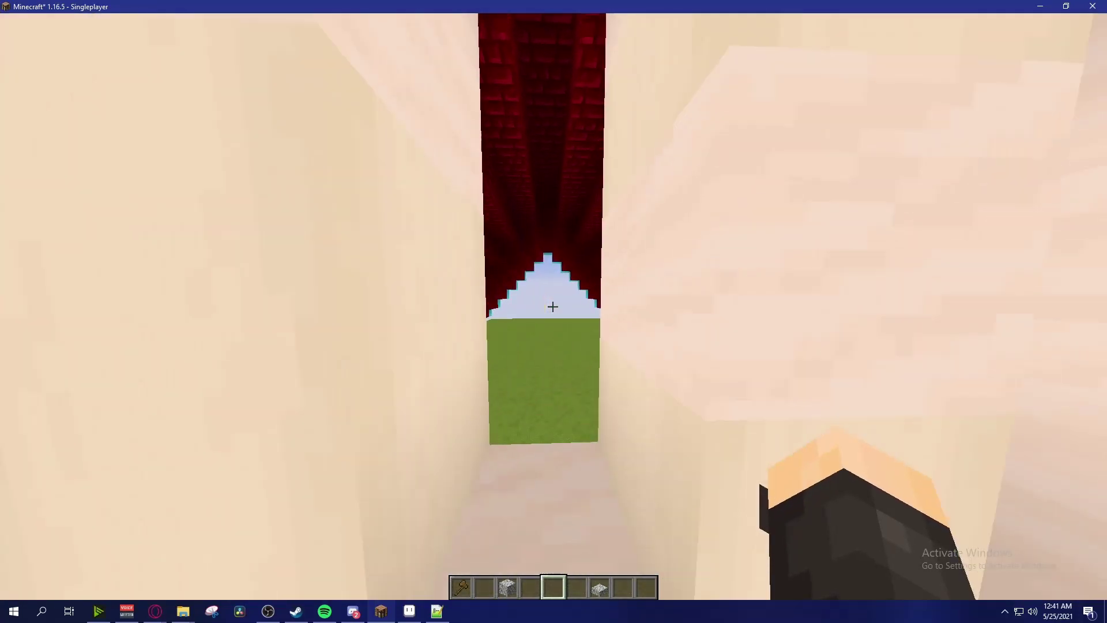
key(s)
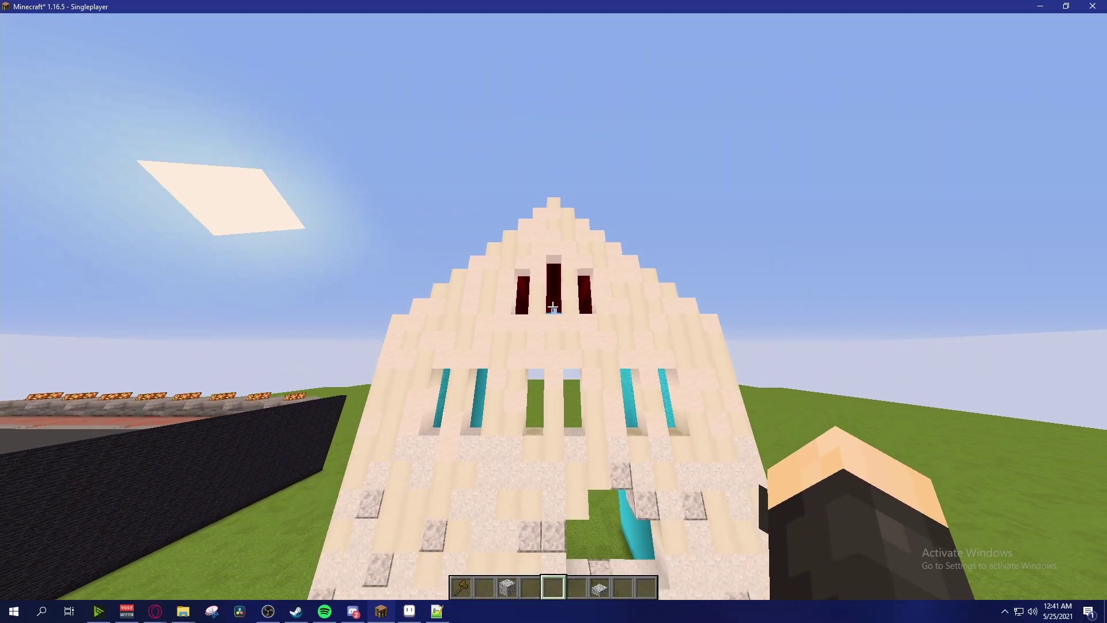
key(s)
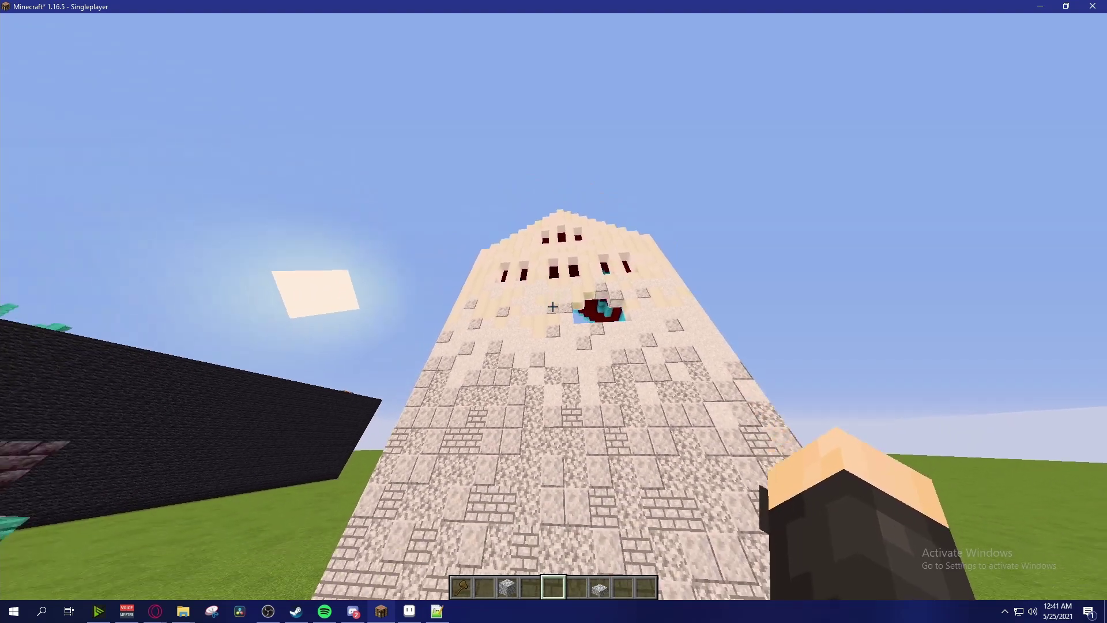
key(s)
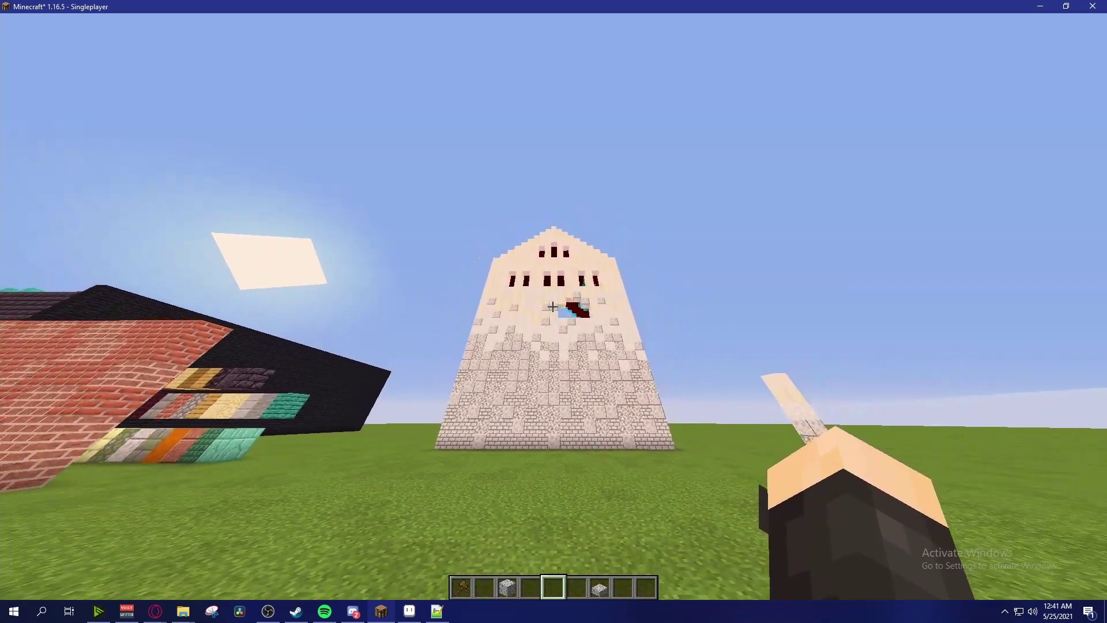
key(s)
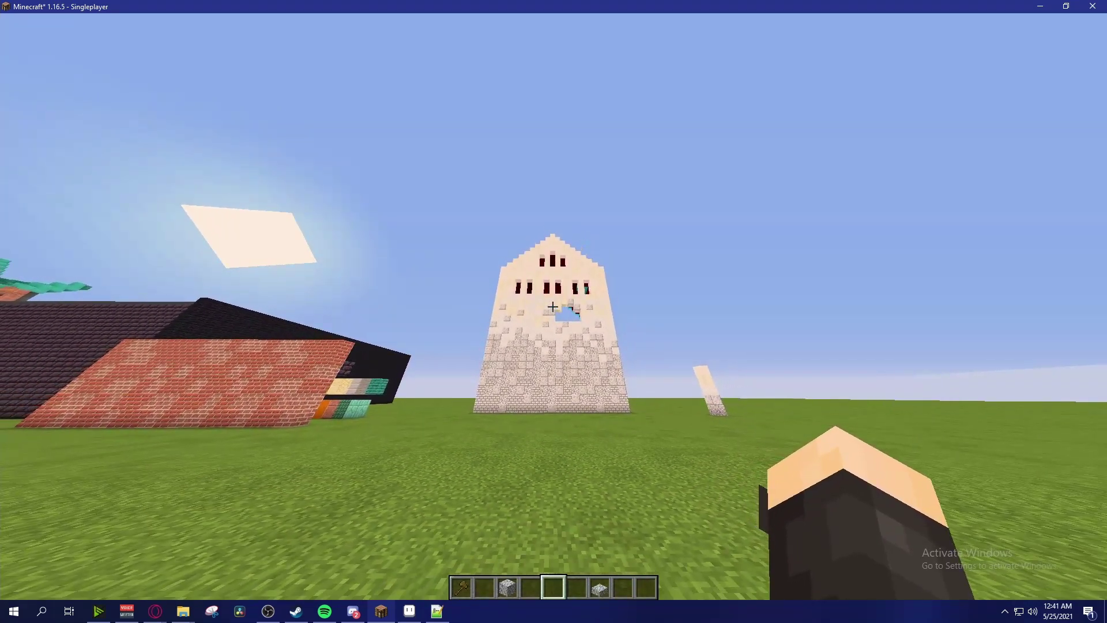